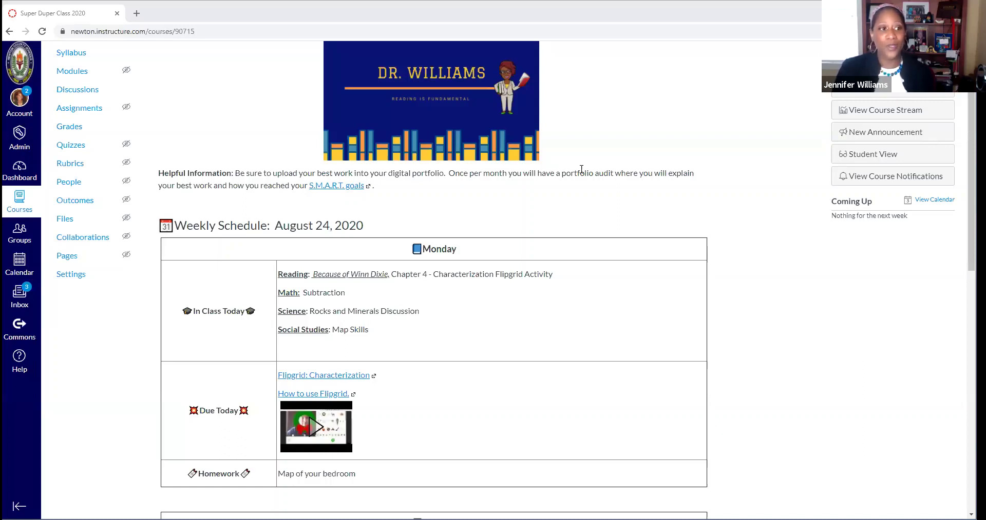
# - Go to the dashboard and open the unpublished Super Duper Class 2020 course
pyautogui.click(21, 171)
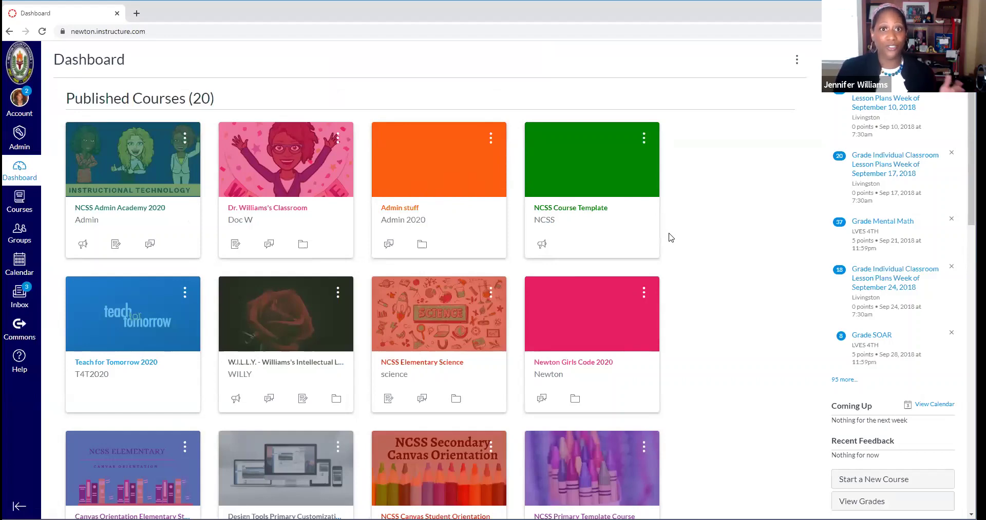
pyautogui.scroll(-15, 670, 237)
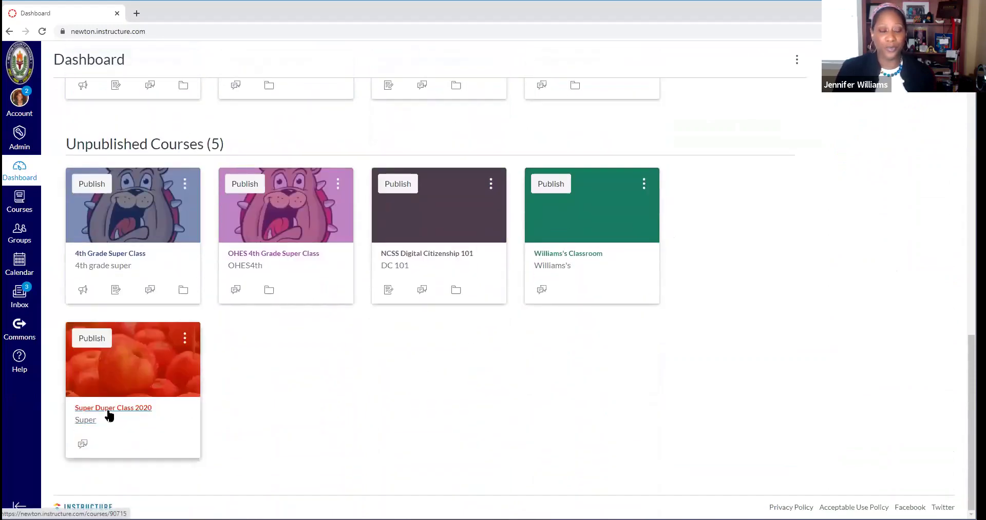
pyautogui.click(109, 413)
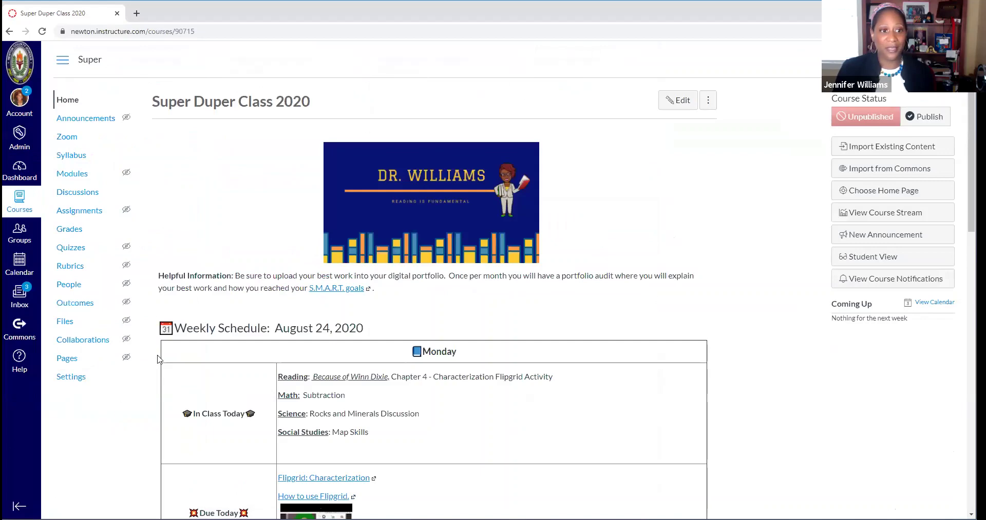
# - Review the course home page, including the Monday to Friday weekly schedule and the recurring assignments section
pyautogui.scroll(-3, 631, 230)
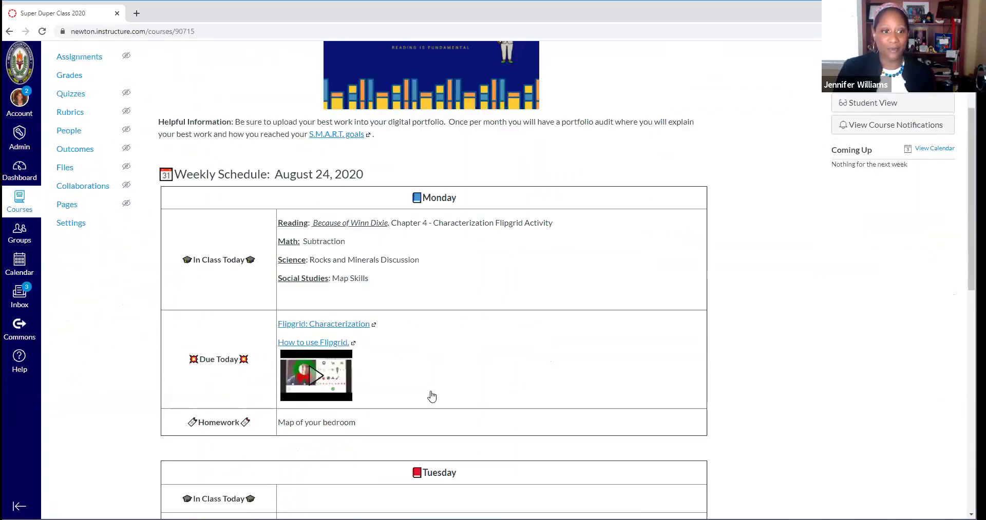
pyautogui.scroll(-10, 430, 398)
pyautogui.scroll(-1, 428, 400)
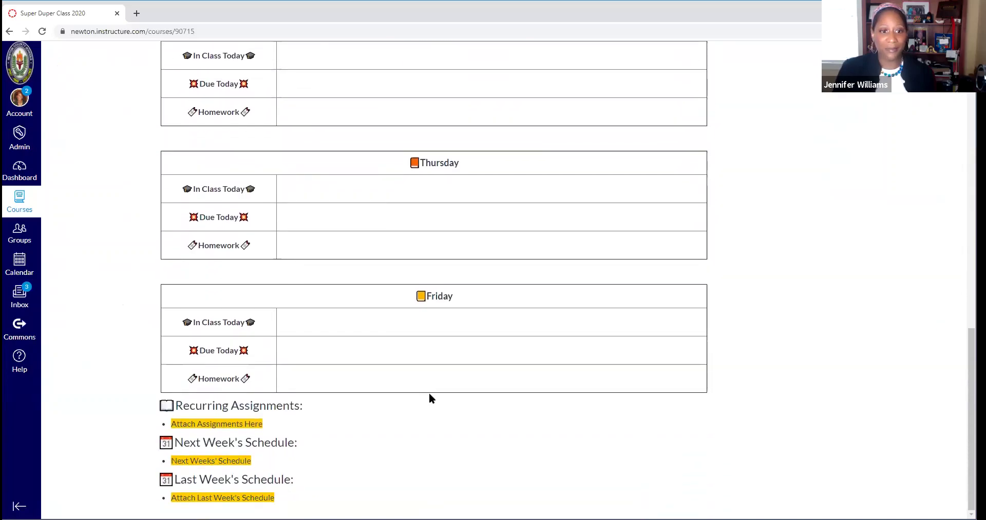
pyautogui.scroll(13, 429, 400)
pyautogui.scroll(1, 431, 399)
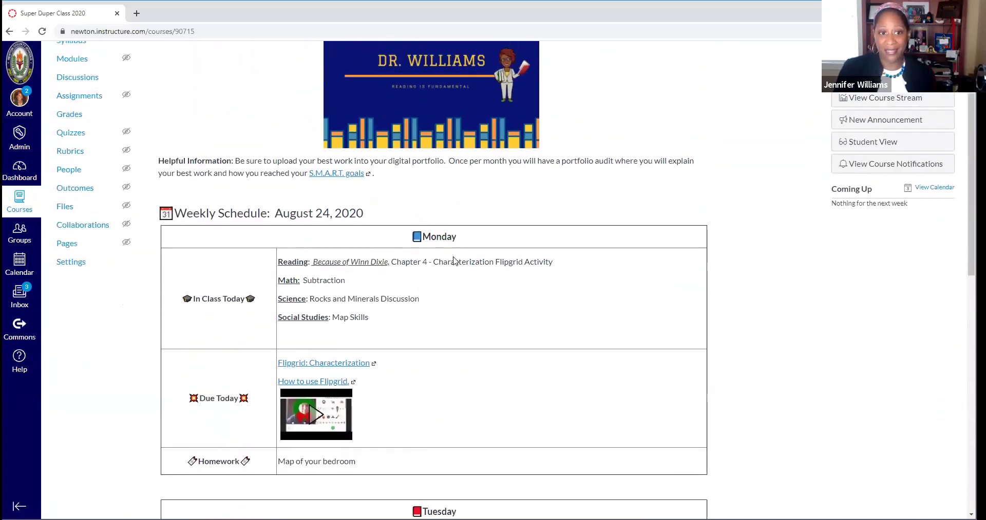
pyautogui.scroll(3, 535, 318)
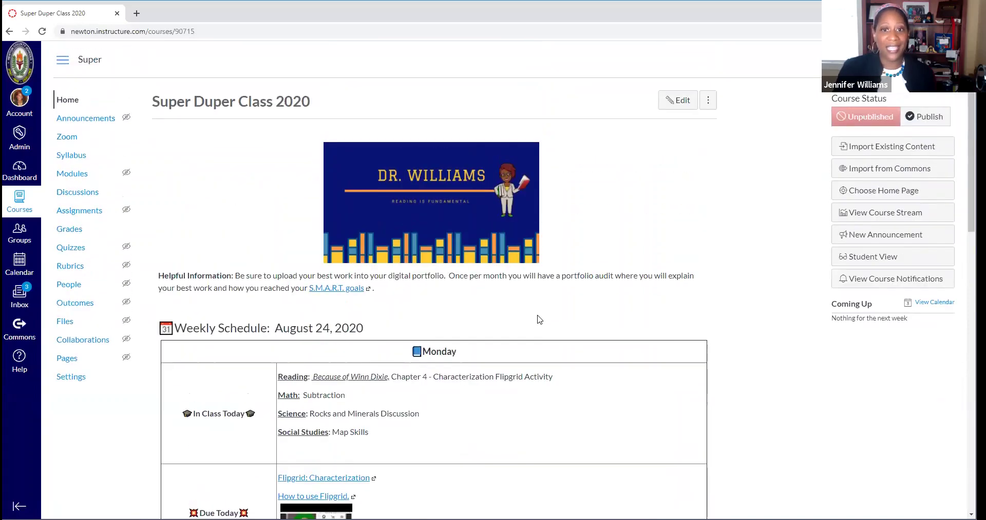
pyautogui.scroll(-2, 534, 324)
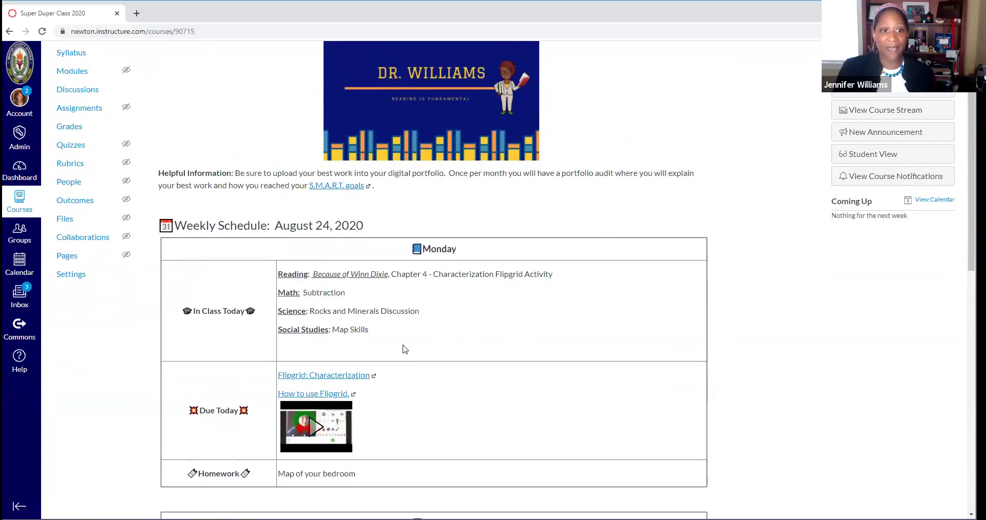
pyautogui.scroll(2, 570, 262)
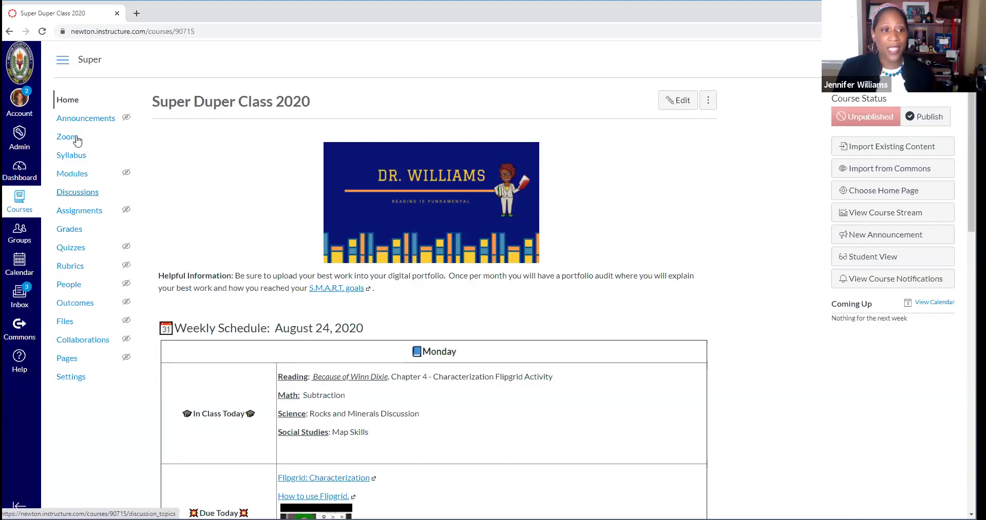
# - Open the course's Discussions page and look over the pinned, regular and closed-for-comments sections
pyautogui.click(75, 198)
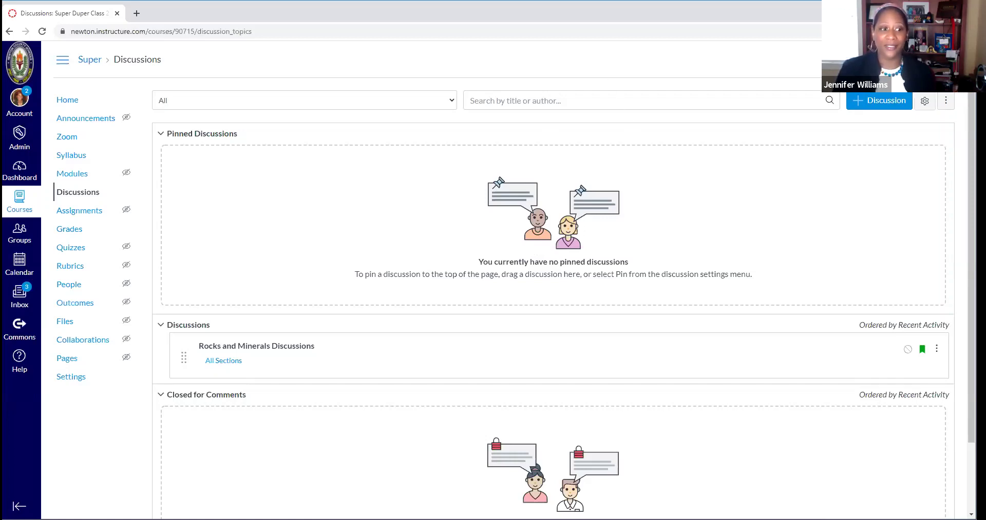
pyautogui.scroll(-2, 427, 398)
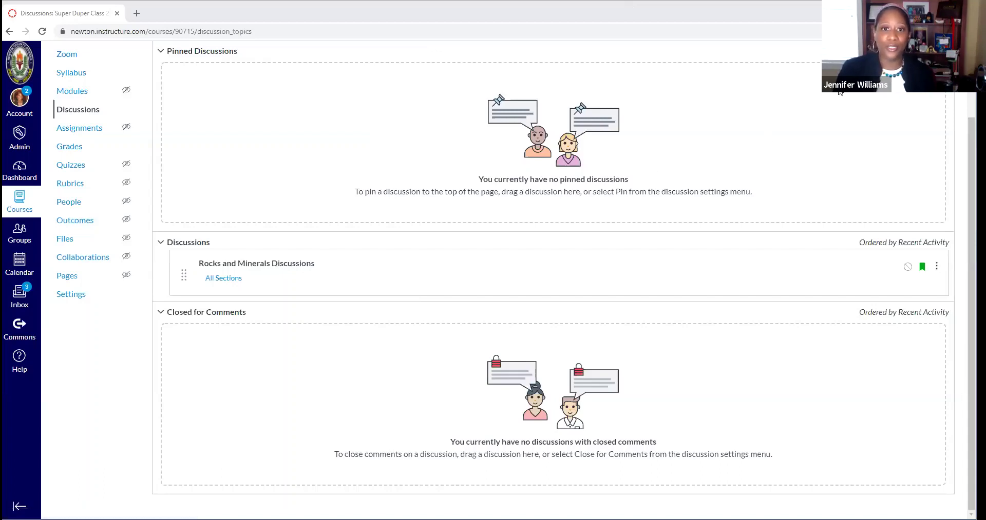
pyautogui.scroll(2, 638, 303)
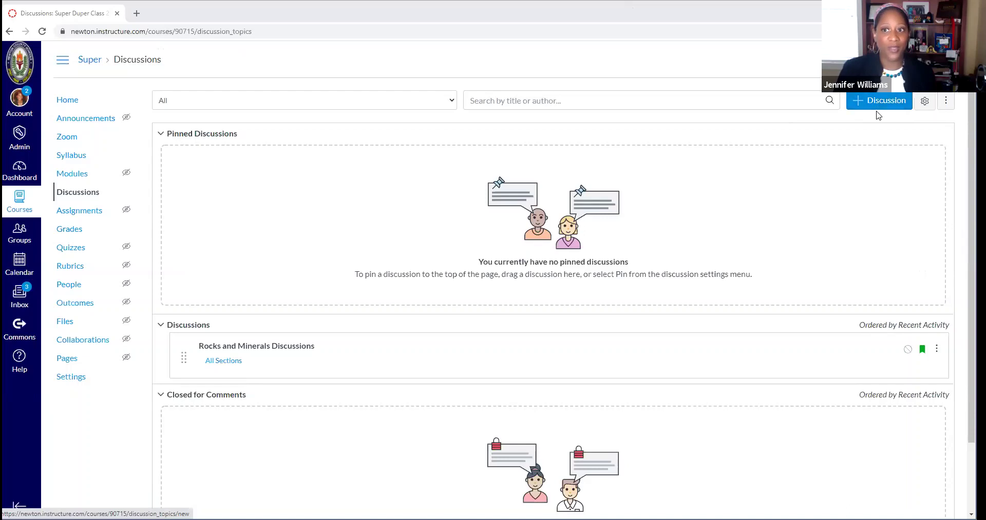
# - Start a new discussion topic and title it "Practice"
pyautogui.click(861, 104)
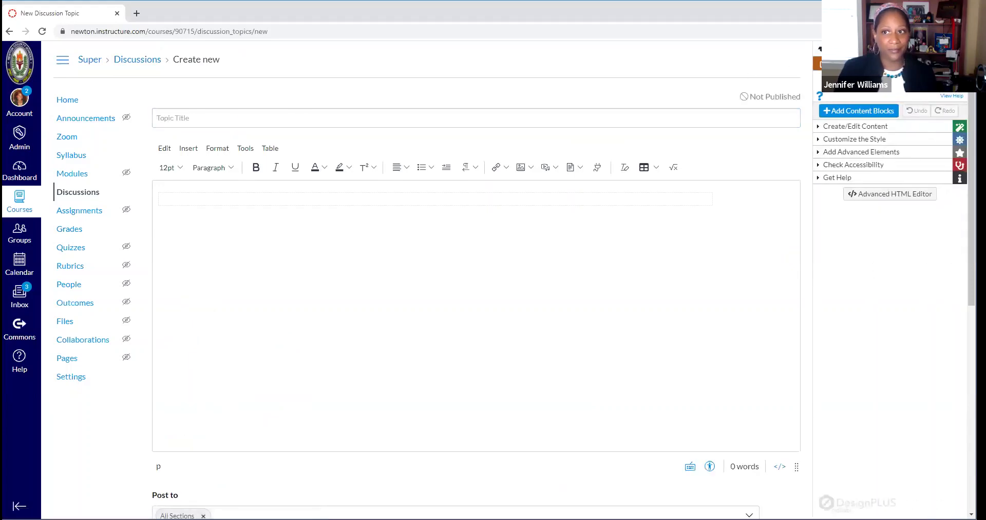
pyautogui.click(247, 121)
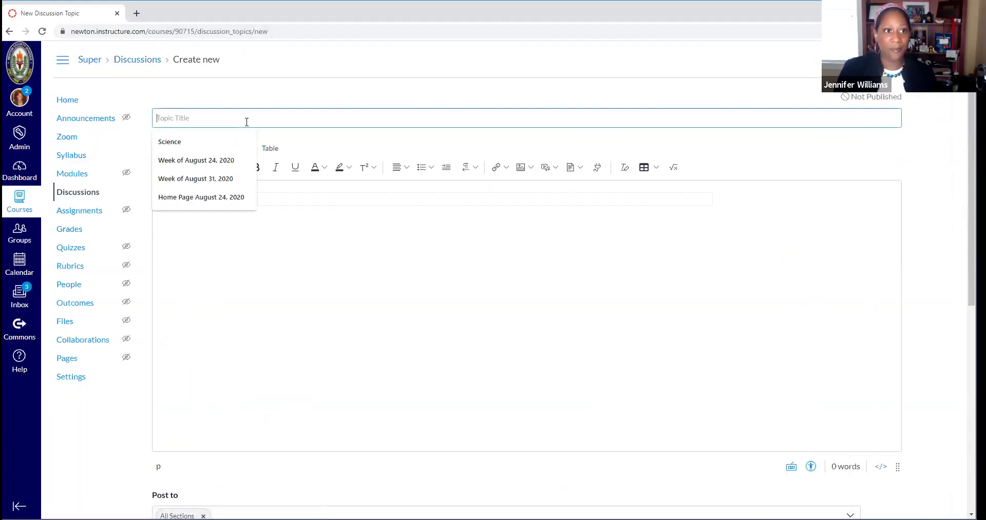
pyautogui.write('Practice')
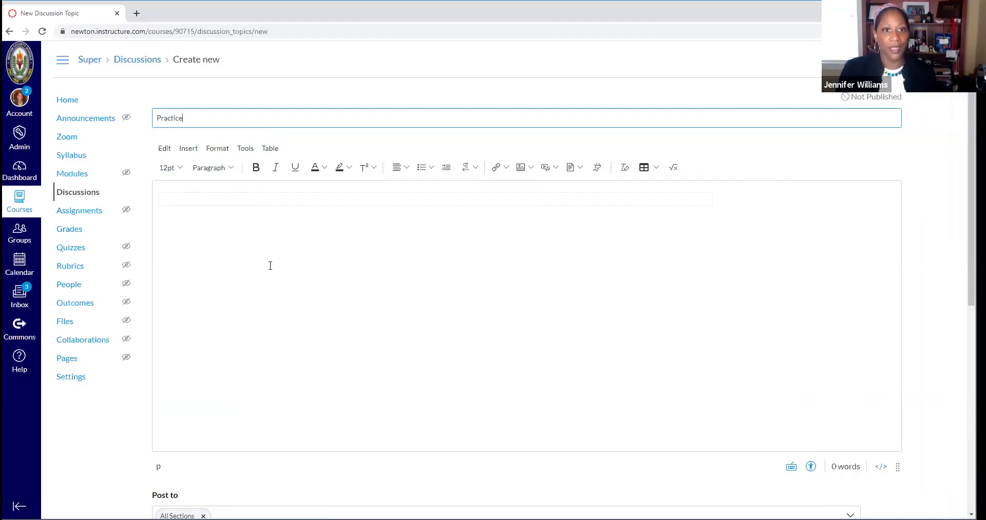
# - Reduce the height of the discussion's content editor slightly
pyautogui.click(272, 281)
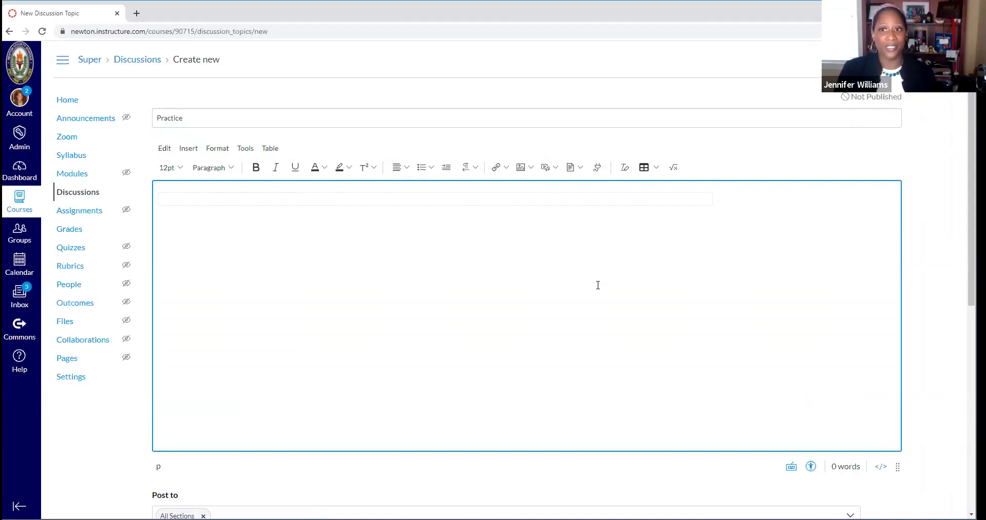
pyautogui.scroll(-3, 598, 286)
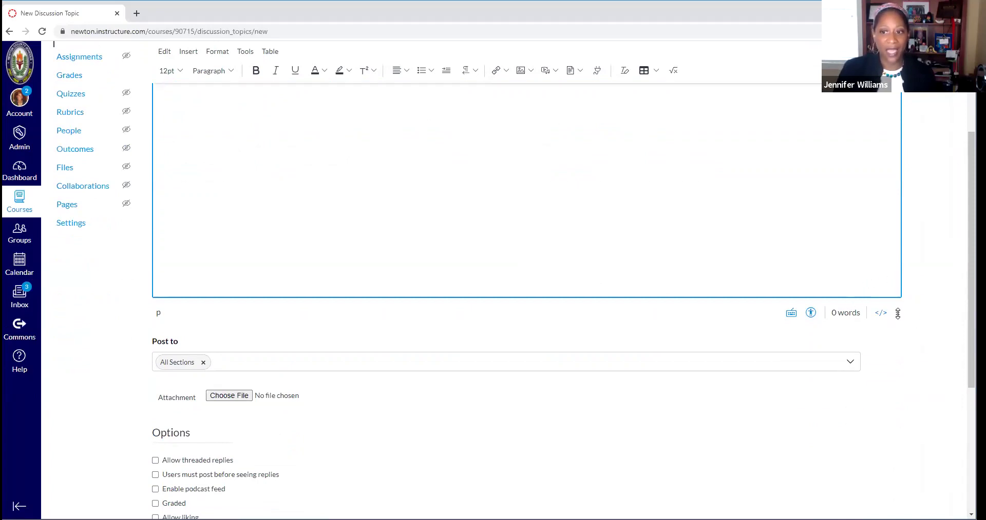
pyautogui.moveTo(896, 312); pyautogui.dragTo(900, 292)
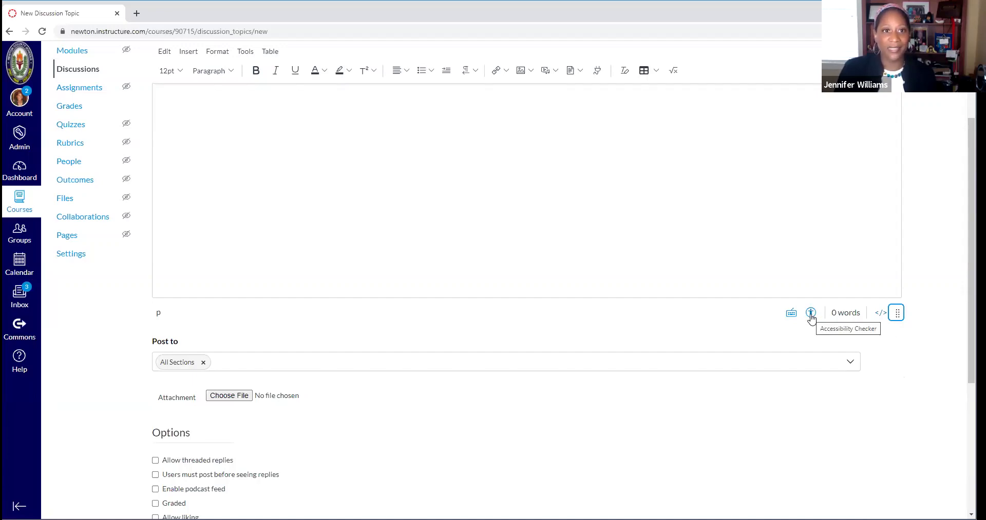
pyautogui.scroll(2, 811, 317)
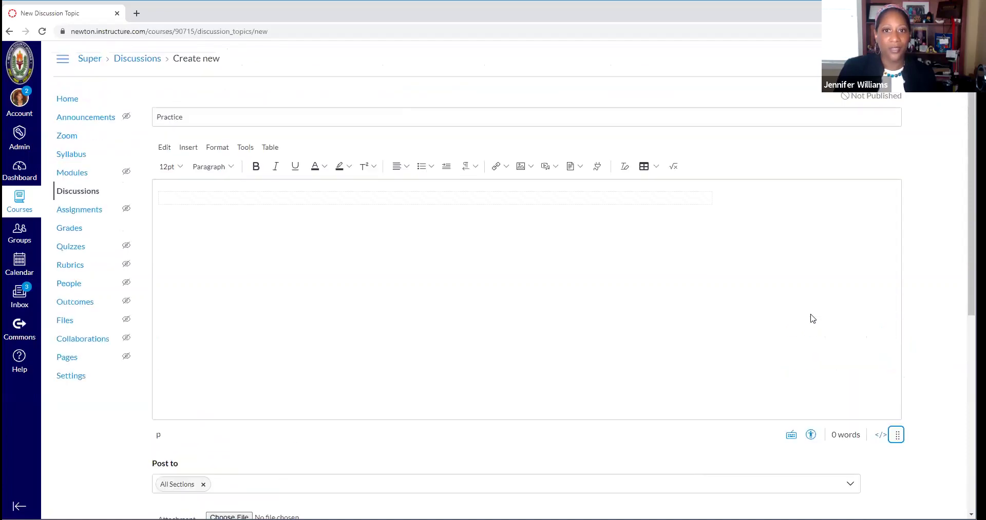
# - Write "Hello My name is" followed by the teacher's first name as the discussion text, and save the topic without publishing
pyautogui.click(508, 259)
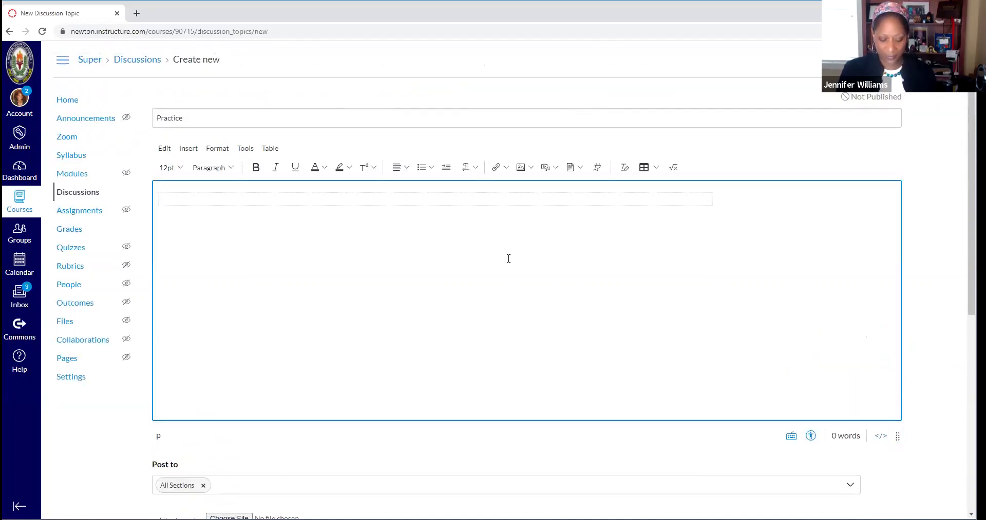
pyautogui.write('Hello My n')
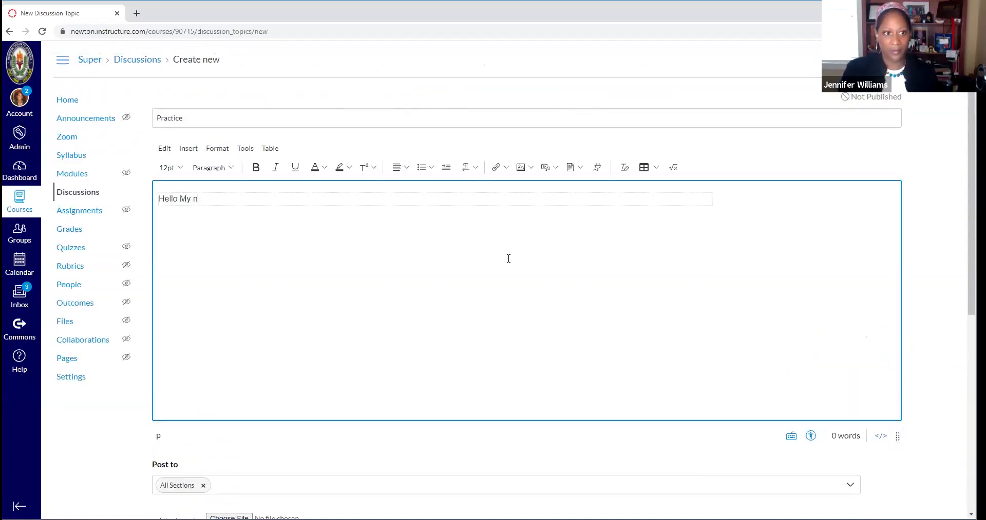
pyautogui.write('ame is Jennifer.')
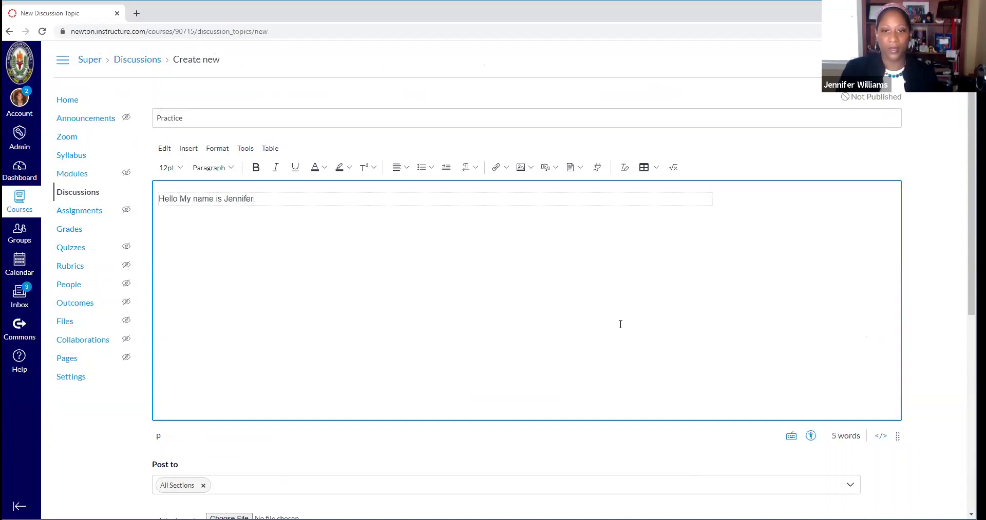
pyautogui.scroll(-6, 620, 325)
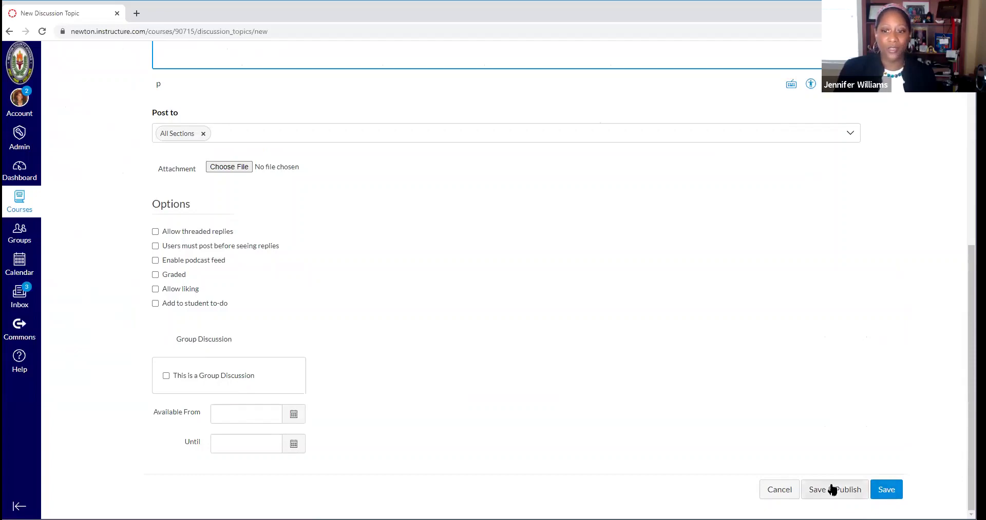
pyautogui.click(887, 491)
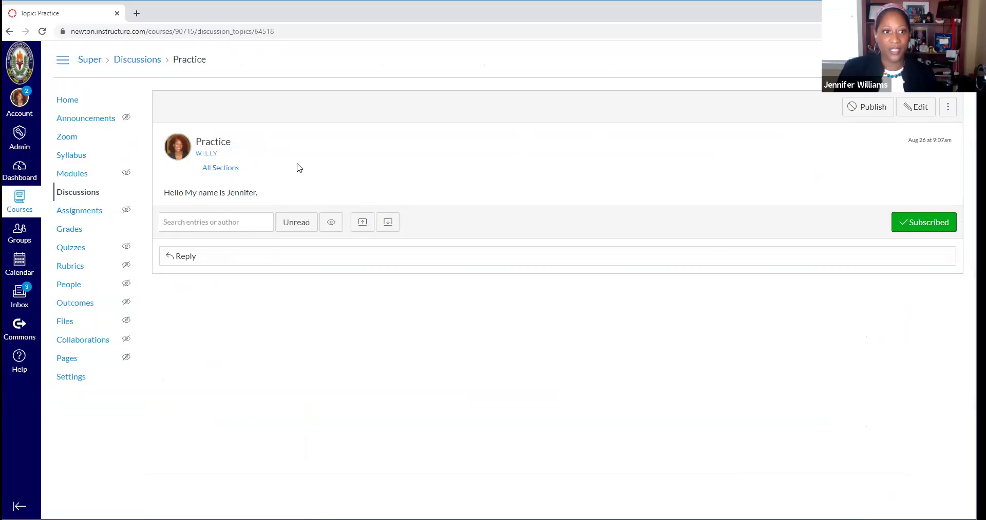
# - Publish the Practice discussion and return to the course's discussions list
pyautogui.moveTo(215, 169)
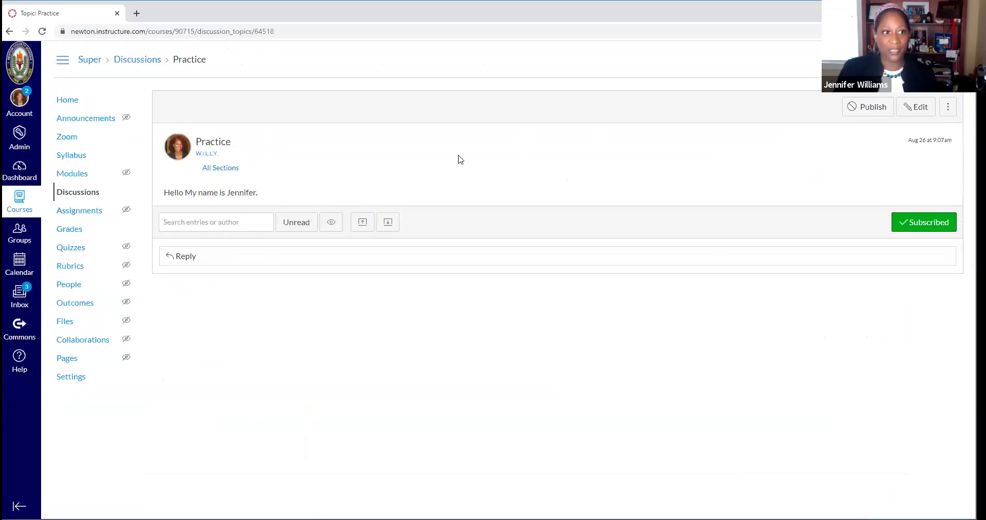
pyautogui.click(863, 111)
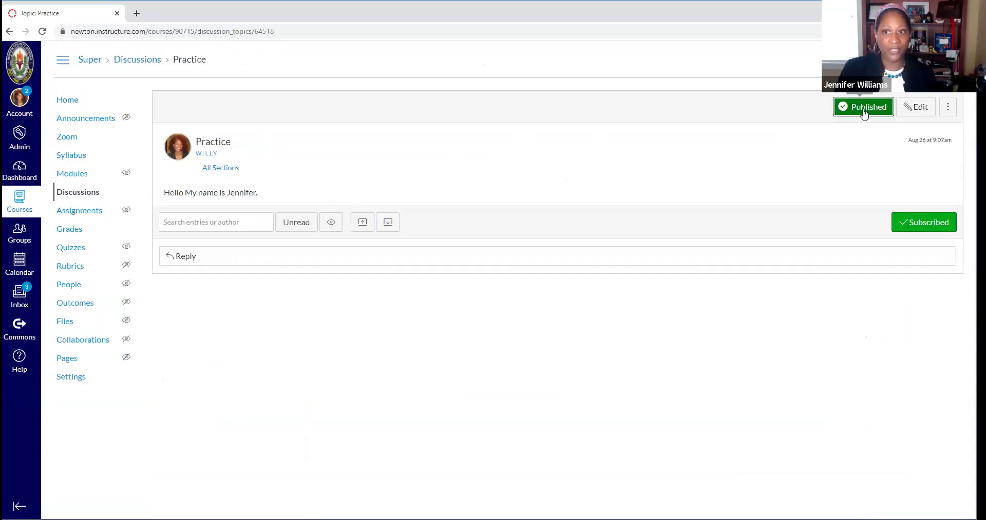
pyautogui.click(68, 193)
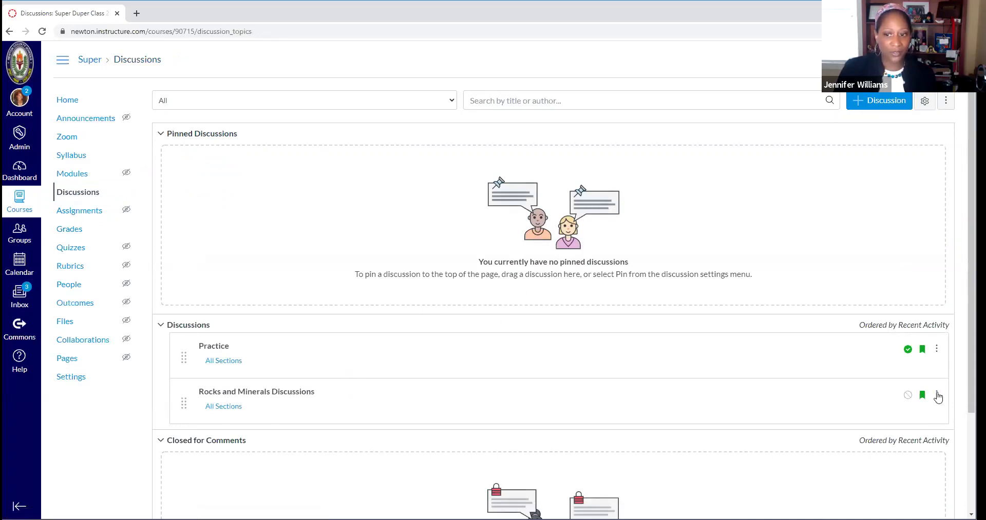
# - Pin the Rocks and Minerals Discussions topic
pyautogui.click(936, 395)
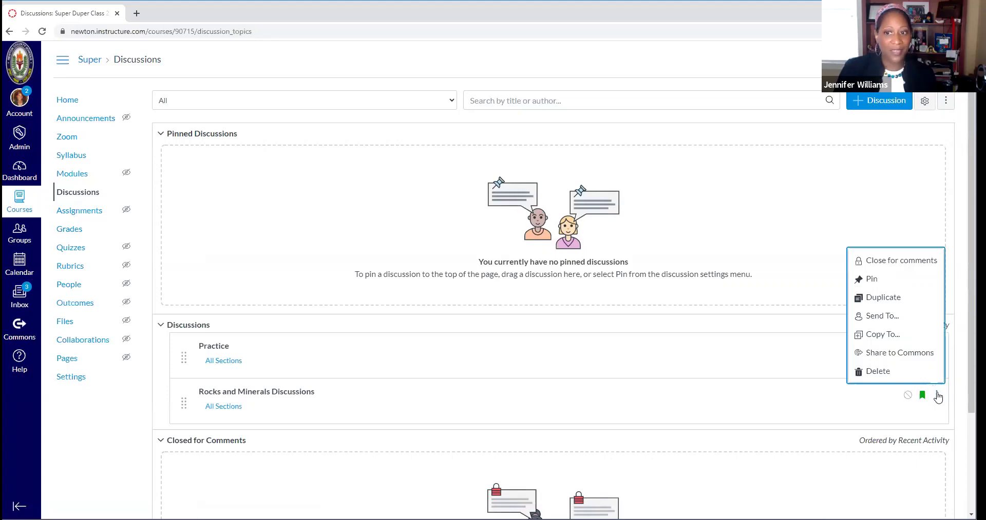
pyautogui.click(906, 412)
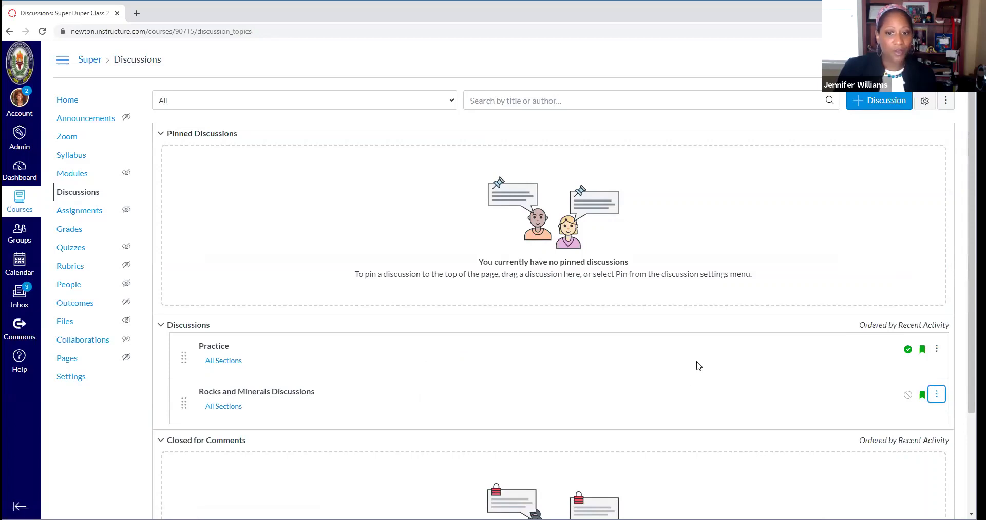
pyautogui.click(939, 396)
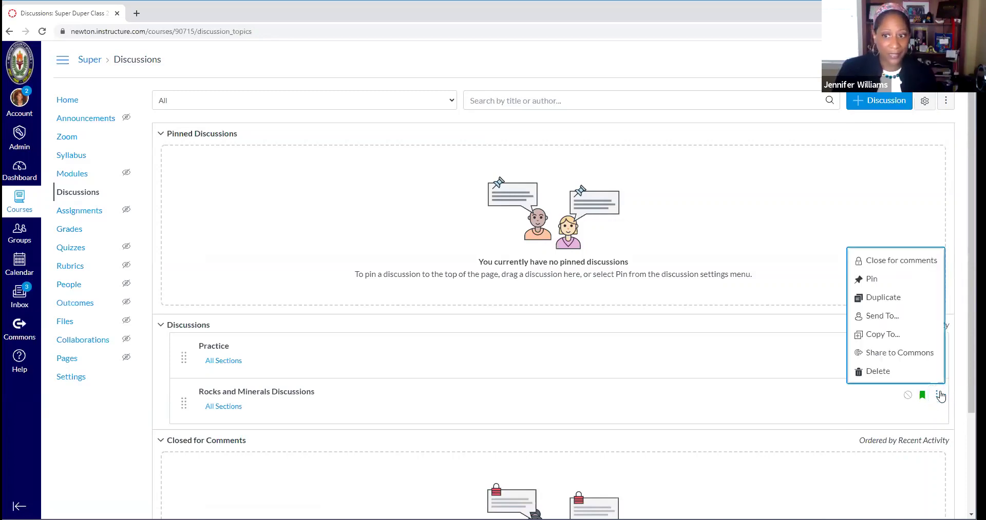
pyautogui.click(884, 282)
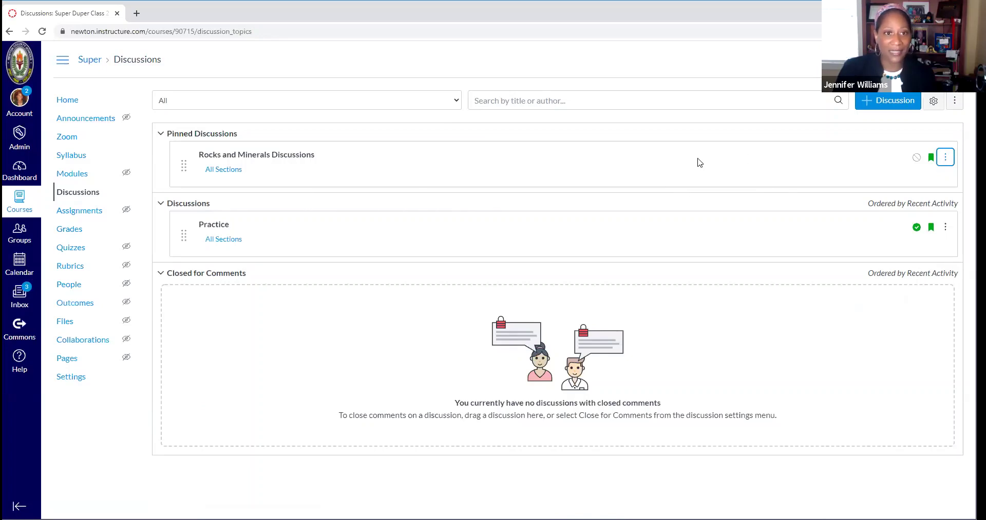
pyautogui.click(945, 159)
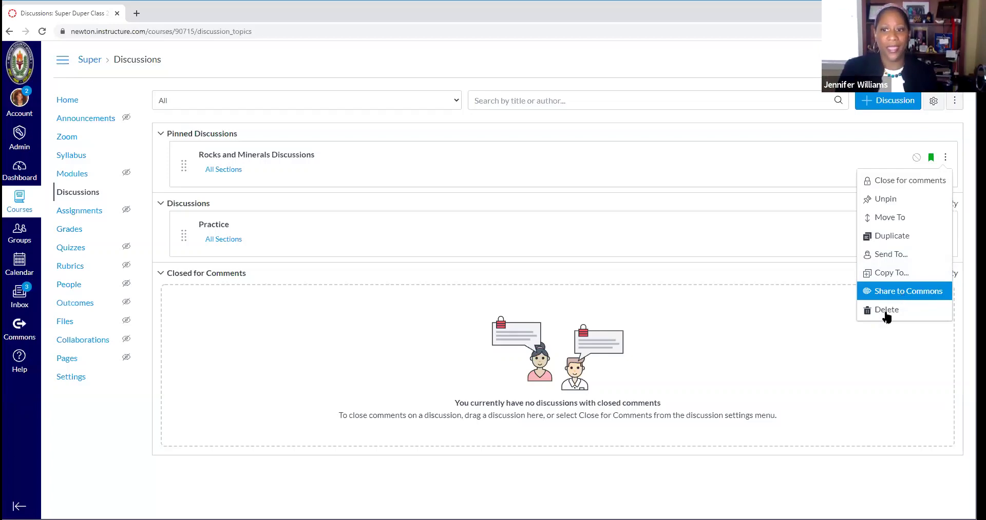
pyautogui.click(490, 240)
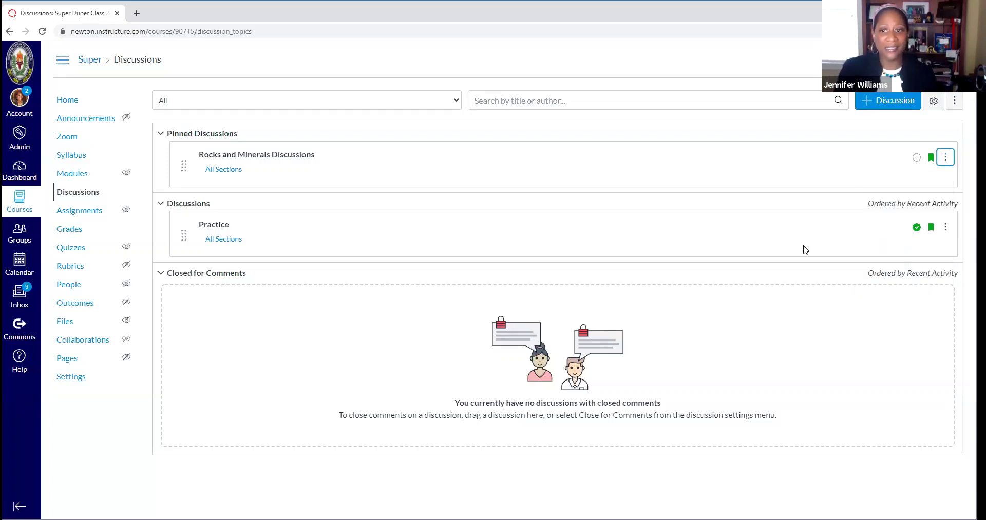
# - Delete the Practice discussion from the course's discussions list
pyautogui.click(945, 227)
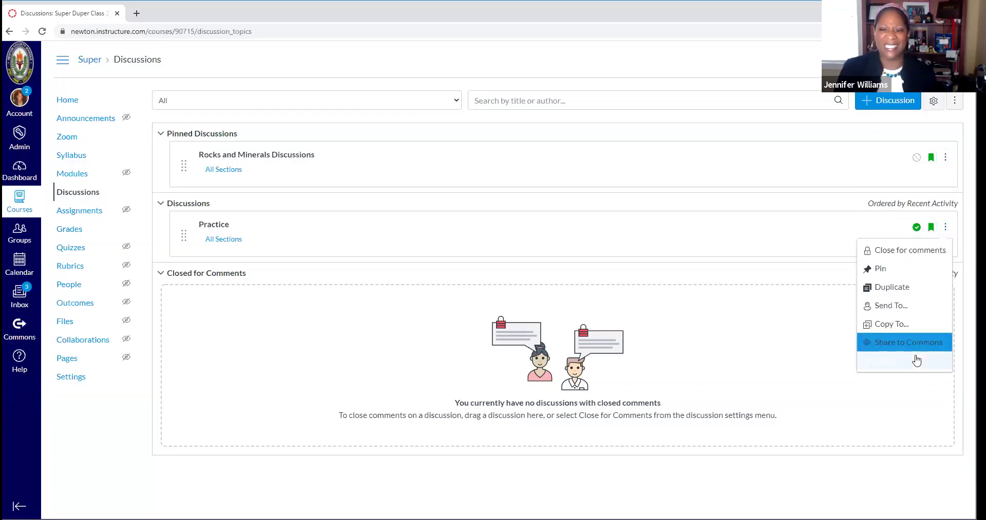
pyautogui.click(886, 362)
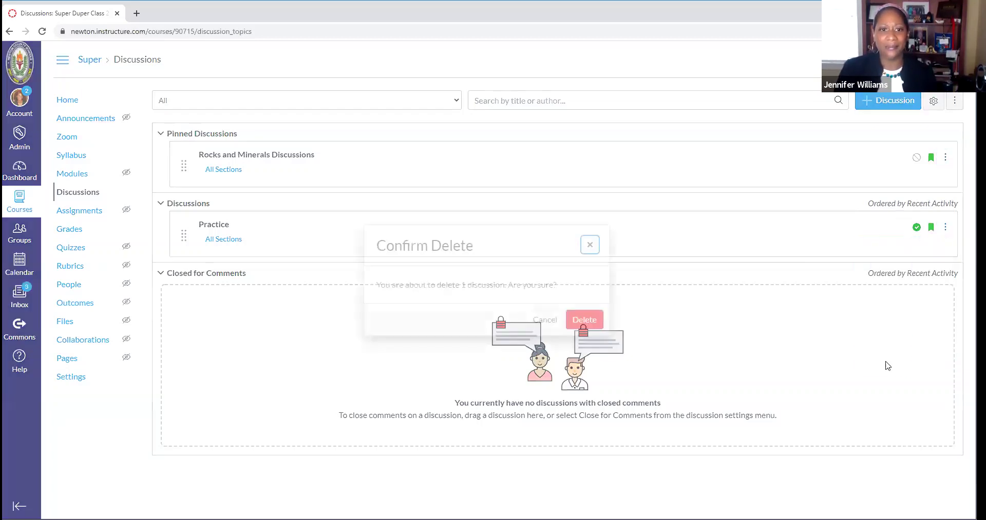
pyautogui.click(585, 320)
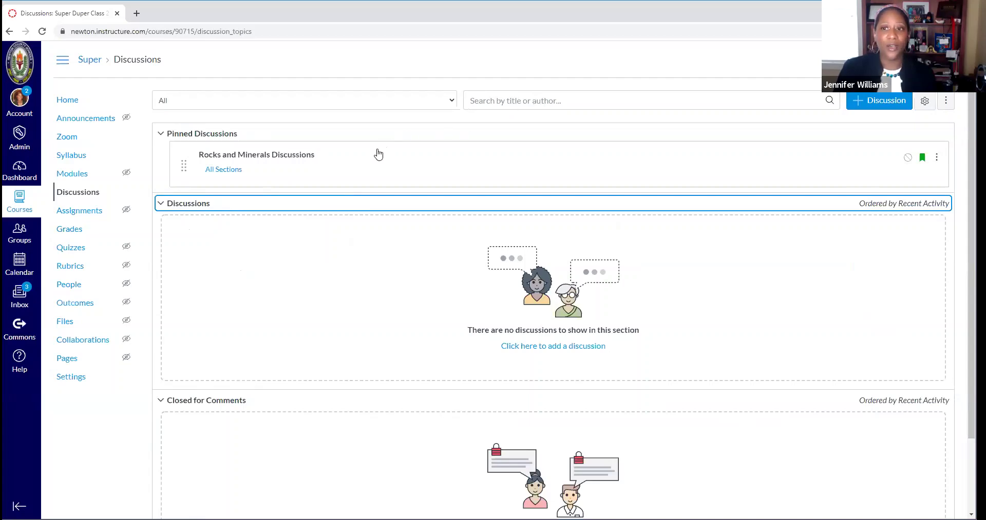
# - Open the Rocks and Minerals Discussions topic, view its linked similes and metaphors and Igneous Rocks resources, and return to the topic
pyautogui.click(260, 157)
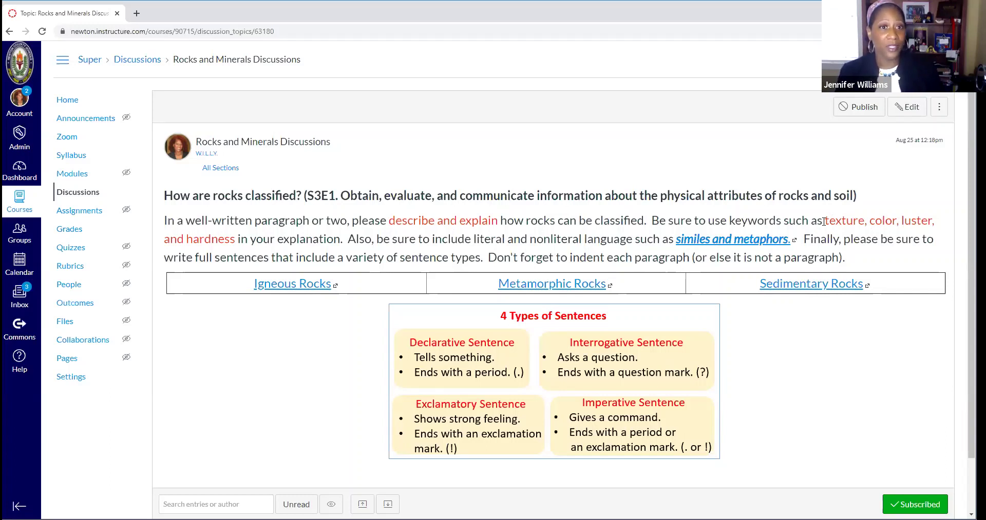
pyautogui.click(717, 241)
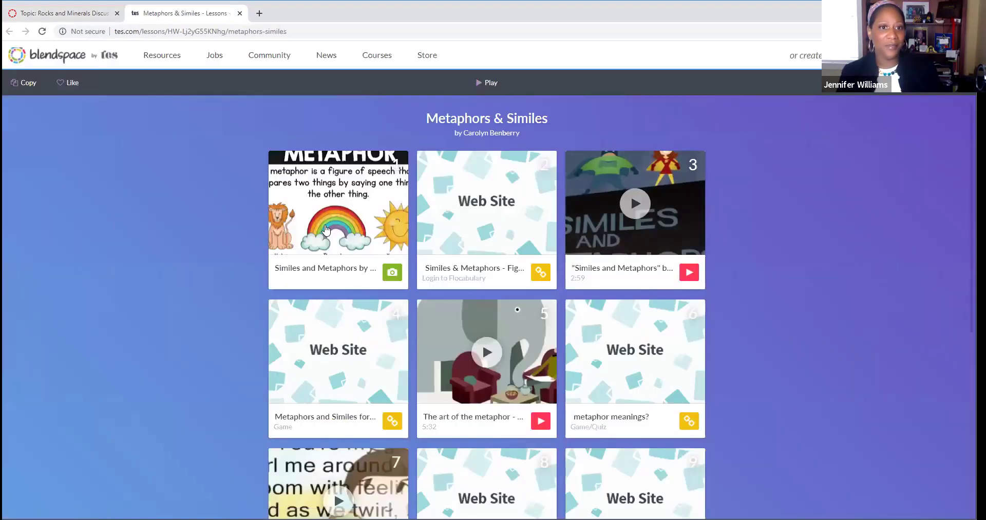
pyautogui.click(57, 13)
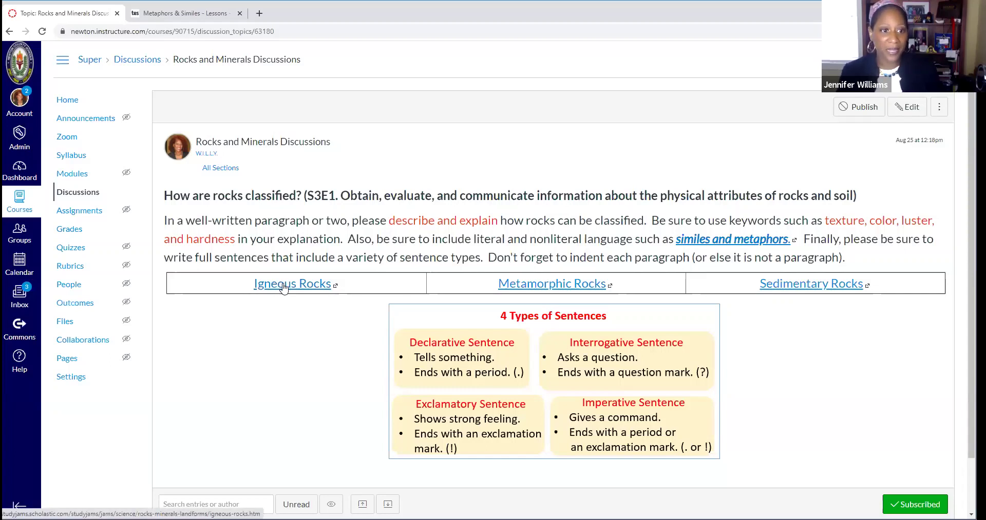
pyautogui.click(283, 287)
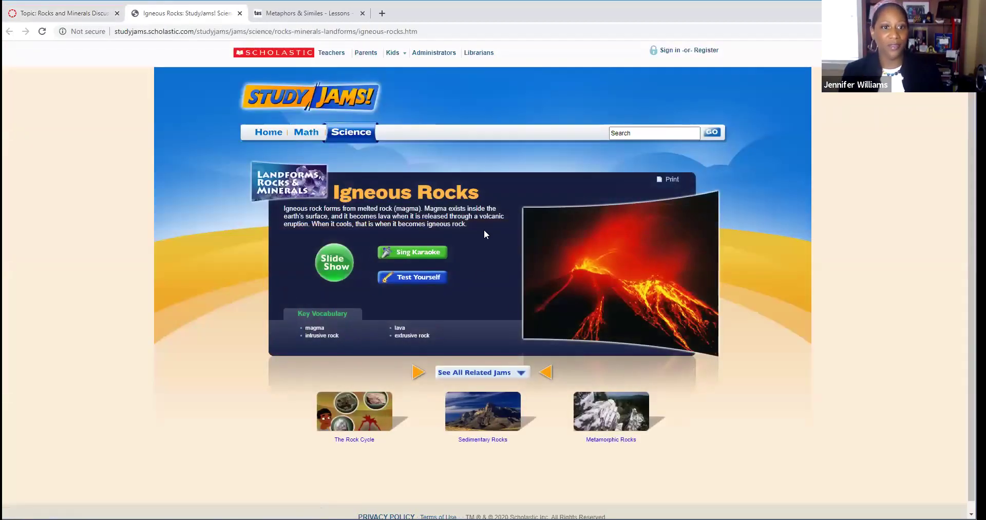
pyautogui.click(65, 14)
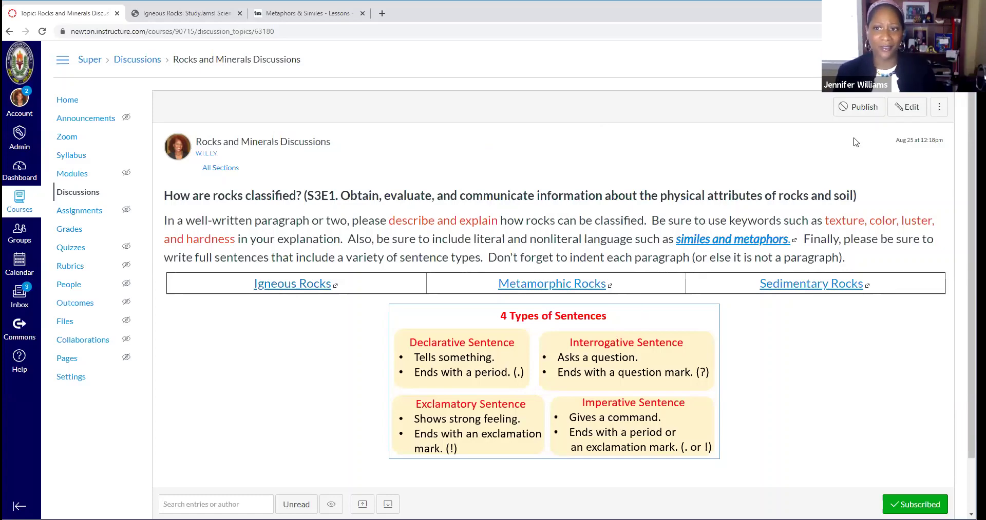
# - Edit the Rocks and Minerals topic to allow threaded replies, require users to post before seeing replies, and make it graded
pyautogui.click(907, 107)
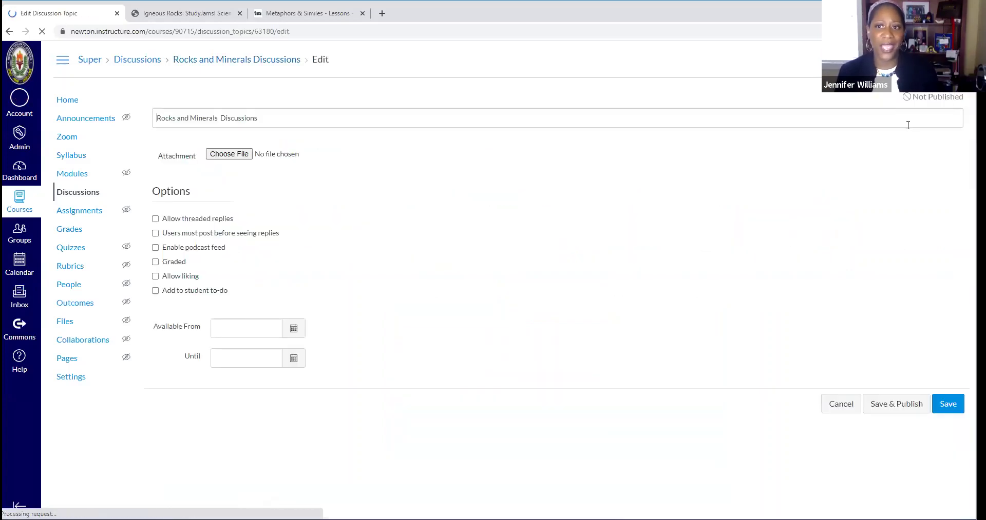
pyautogui.scroll(-4, 880, 149)
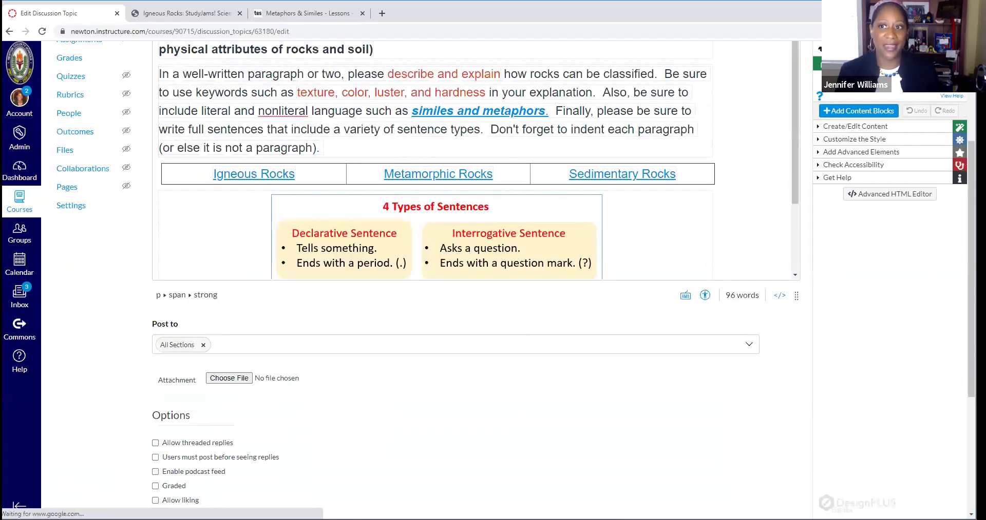
pyautogui.scroll(4, 159, 212)
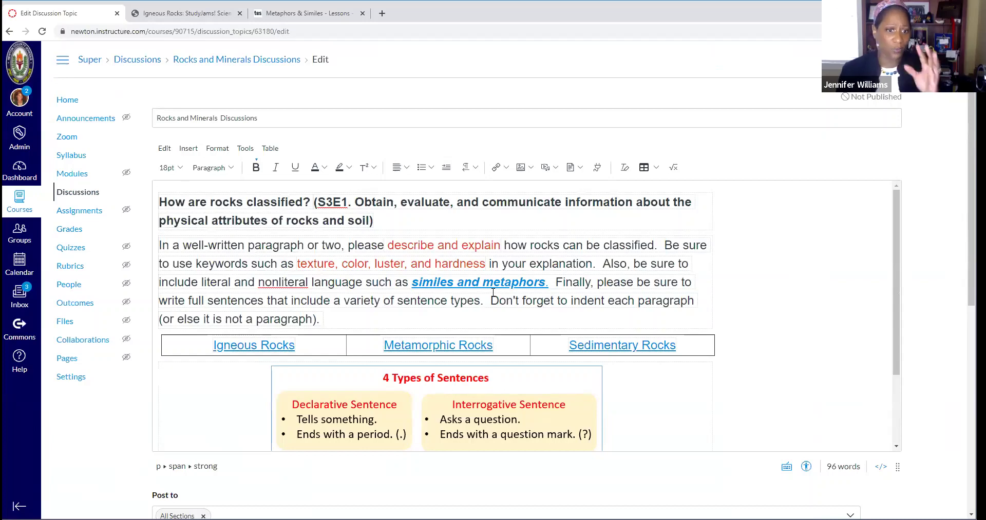
pyautogui.scroll(-4, 494, 292)
pyautogui.scroll(-5, 606, 351)
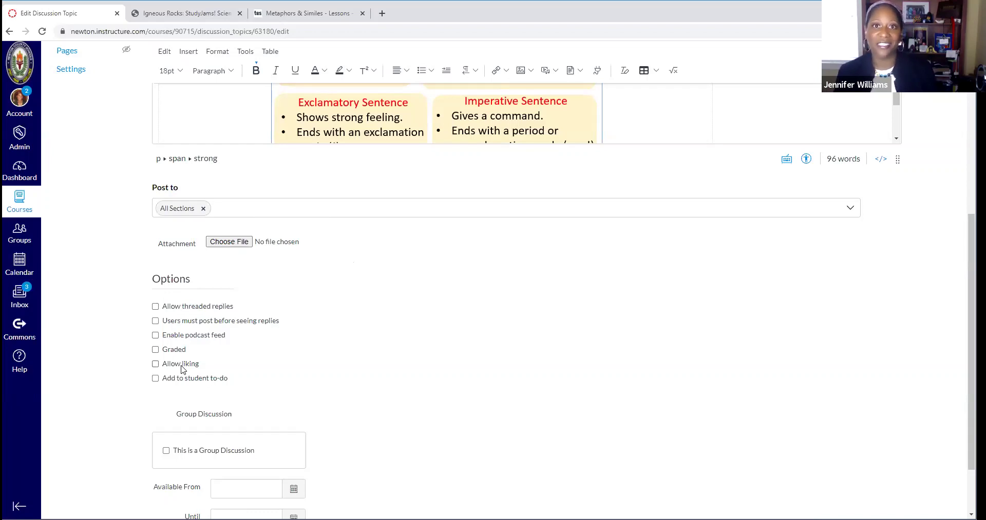
pyautogui.click(156, 307)
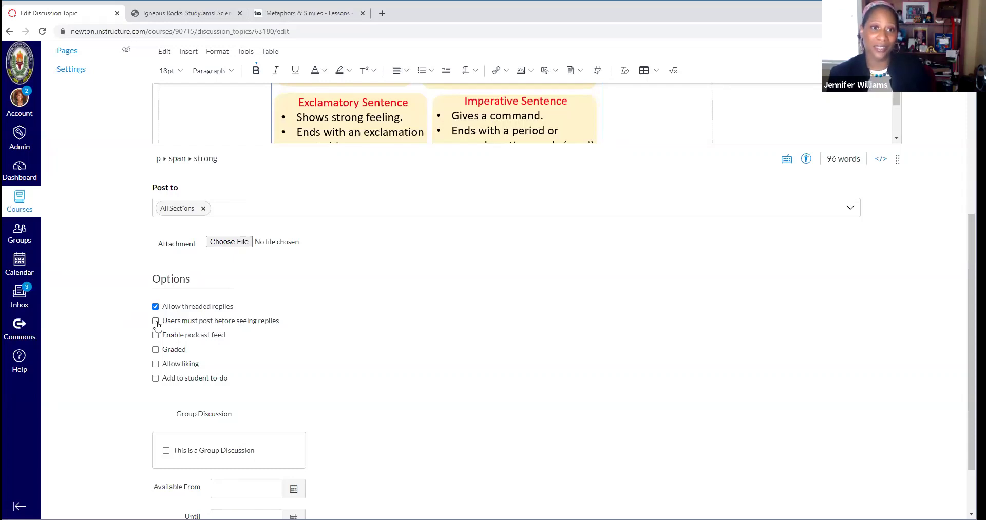
pyautogui.click(156, 322)
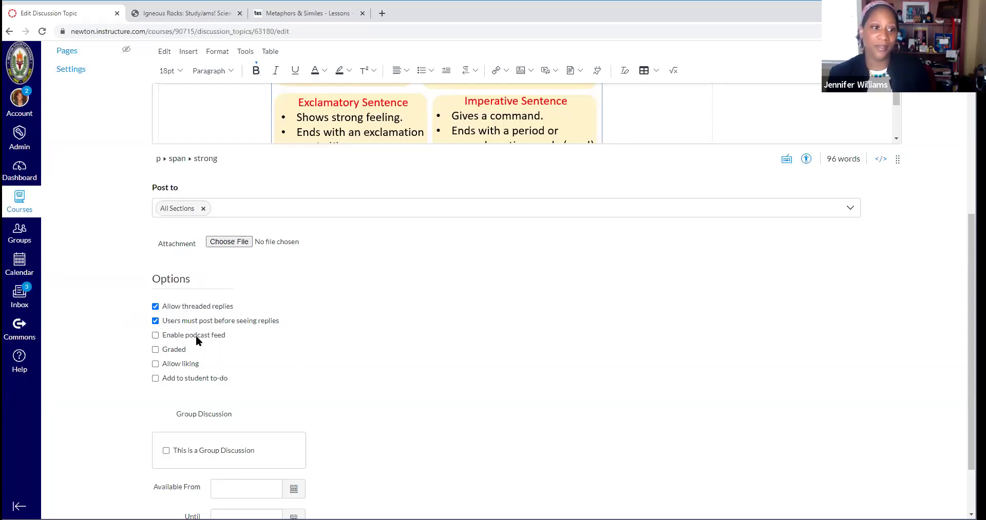
pyautogui.click(155, 352)
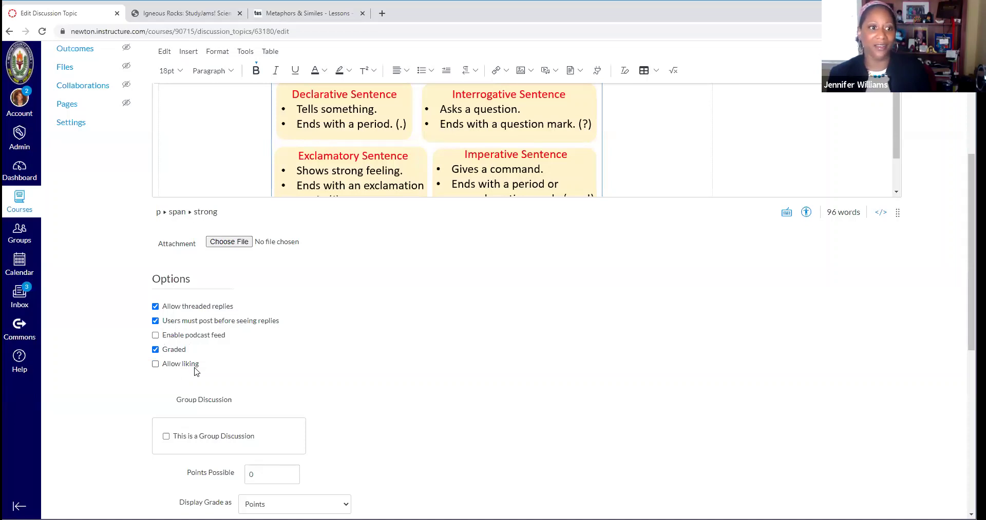
# - Try displaying the discussion's grade as Complete/Incomplete and restore it to Points
pyautogui.scroll(-3, 195, 371)
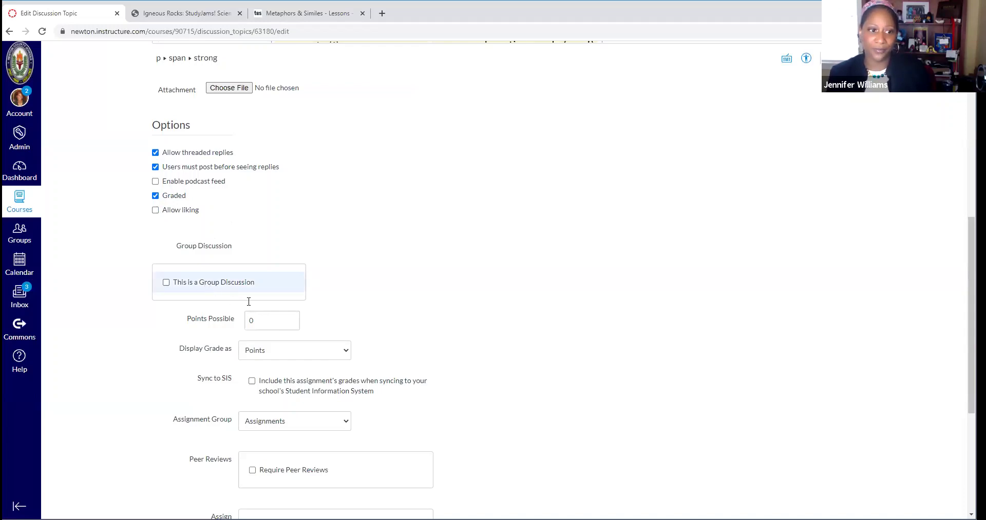
pyautogui.scroll(-2, 249, 302)
pyautogui.click(264, 220)
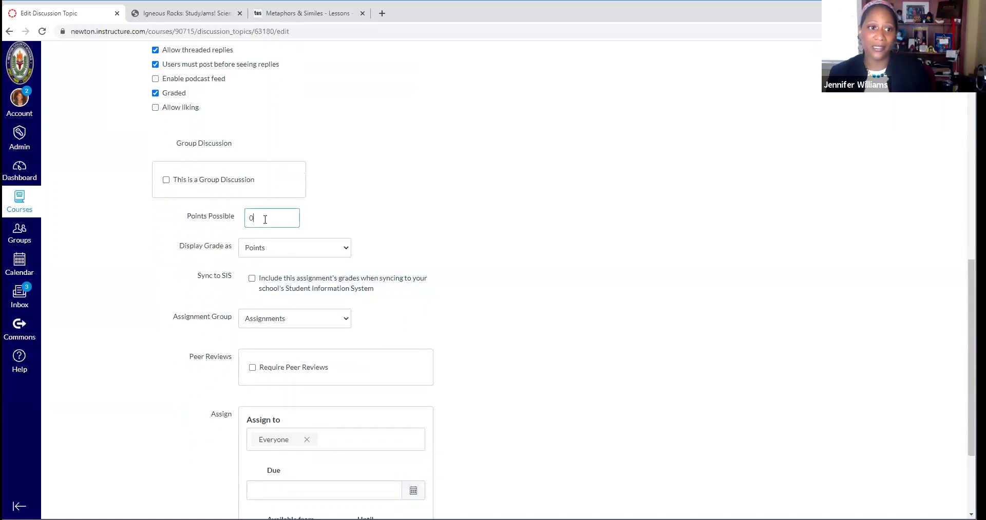
pyautogui.click(289, 254)
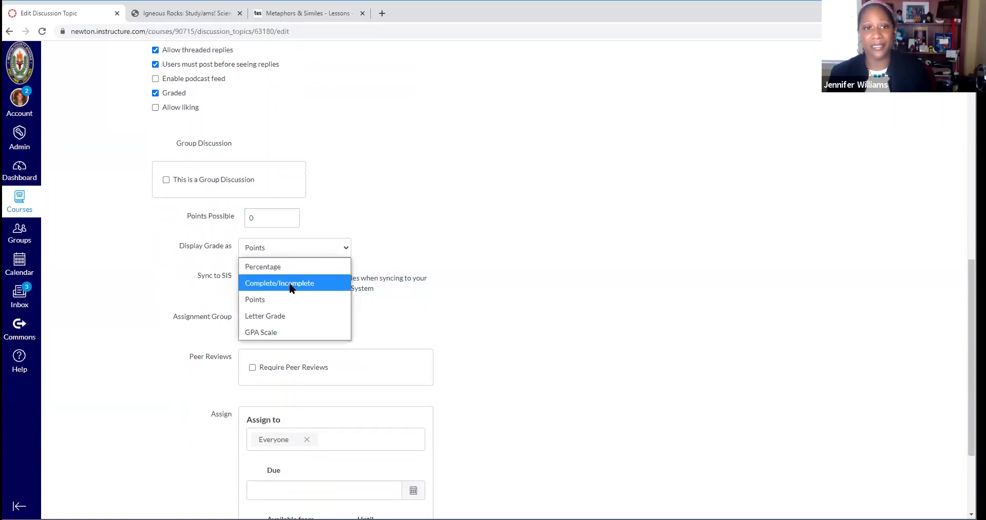
pyautogui.click(292, 288)
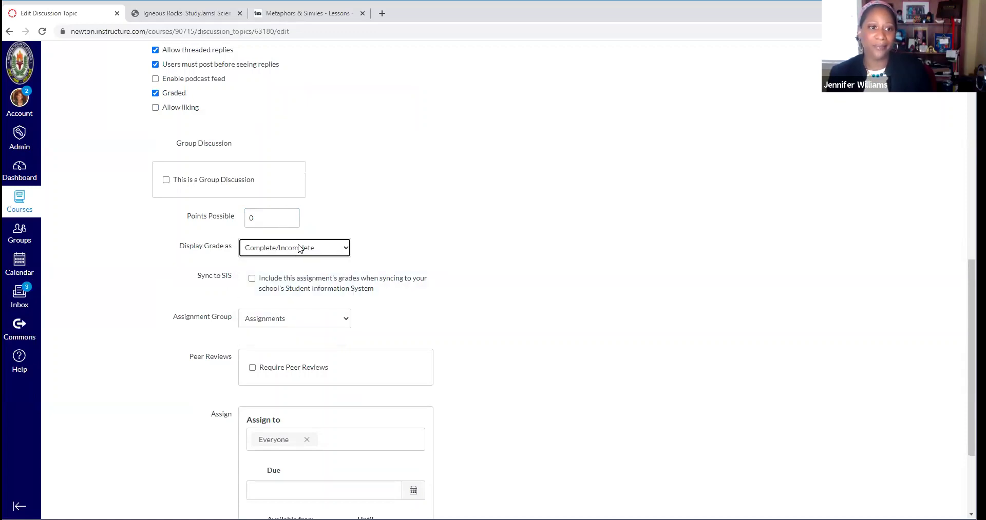
pyautogui.click(331, 251)
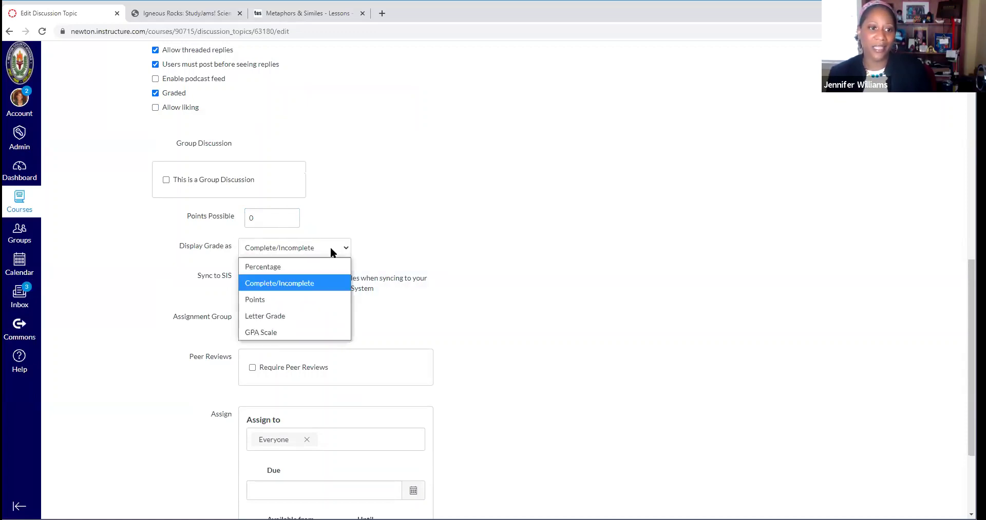
pyautogui.click(313, 300)
# - Set the points possible to 100 and include the grades when syncing to the Student Information System
pyautogui.moveTo(254, 218); pyautogui.dragTo(243, 225)
pyautogui.write('100')
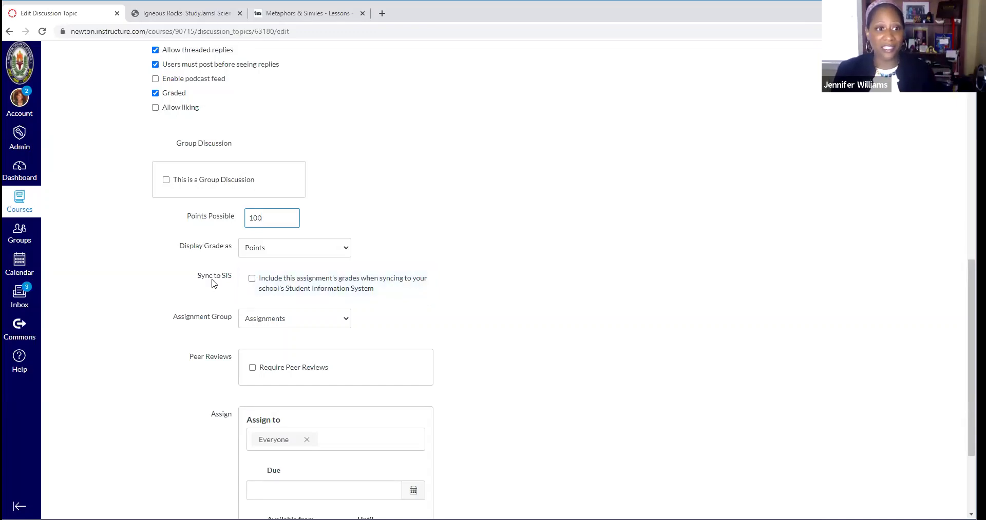
pyautogui.click(252, 280)
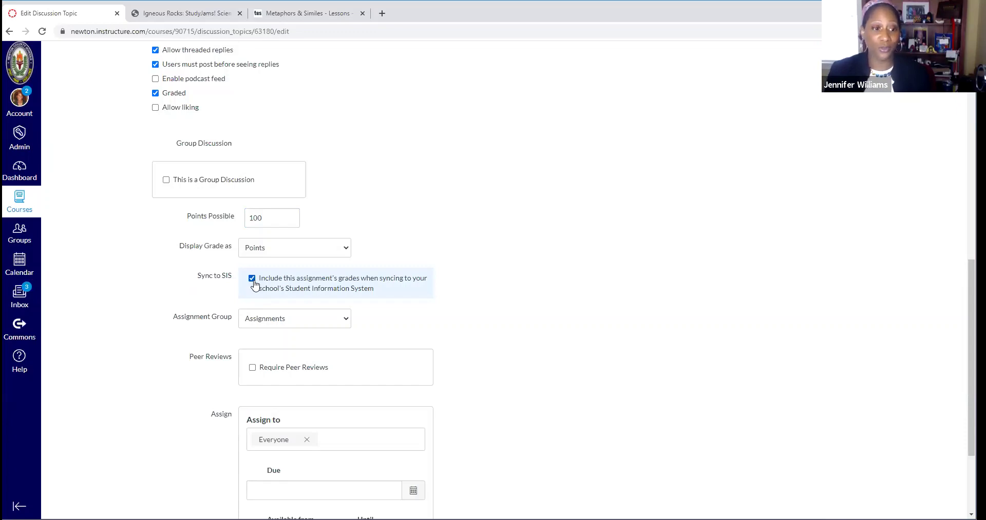
# - Require automatically assigned peer reviews with 2 reviews per user, assigned on Aug 27, 2020
pyautogui.scroll(-2, 396, 324)
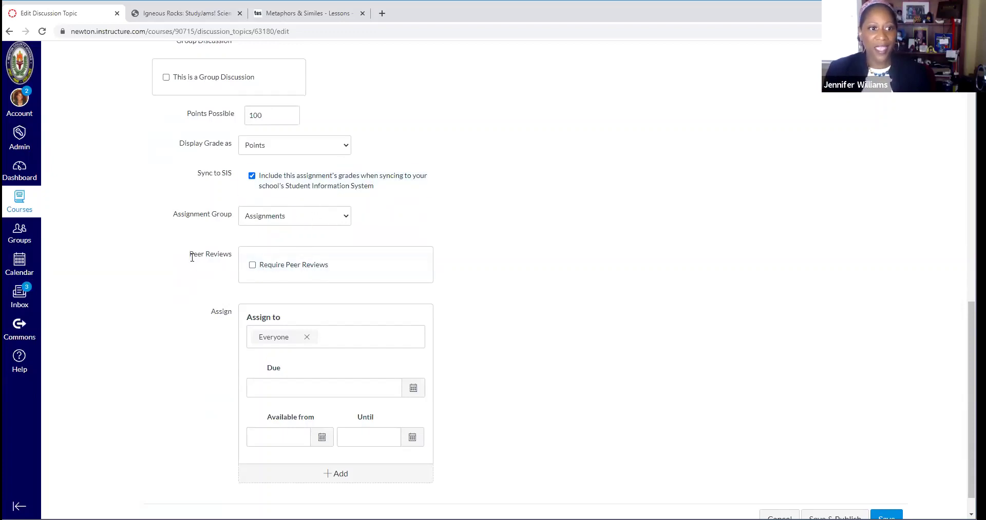
pyautogui.click(253, 267)
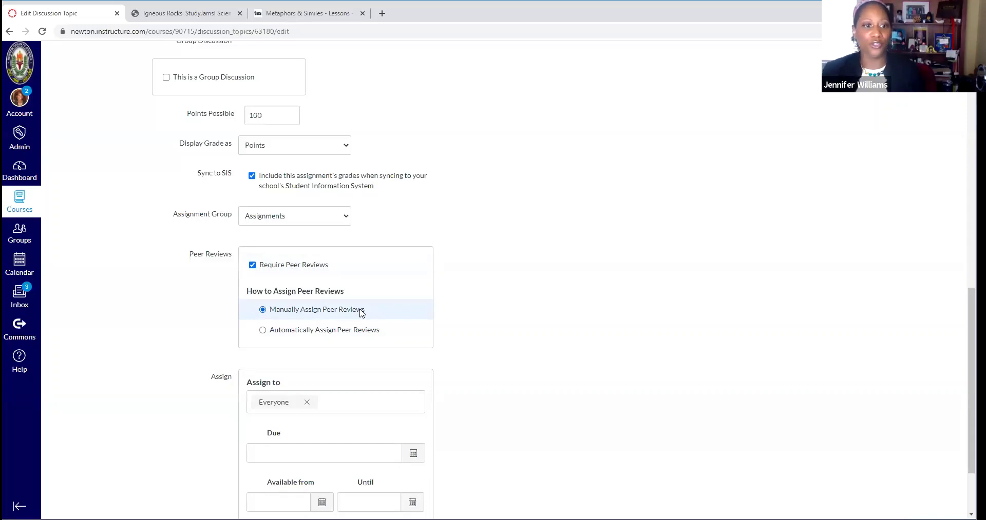
pyautogui.click(262, 332)
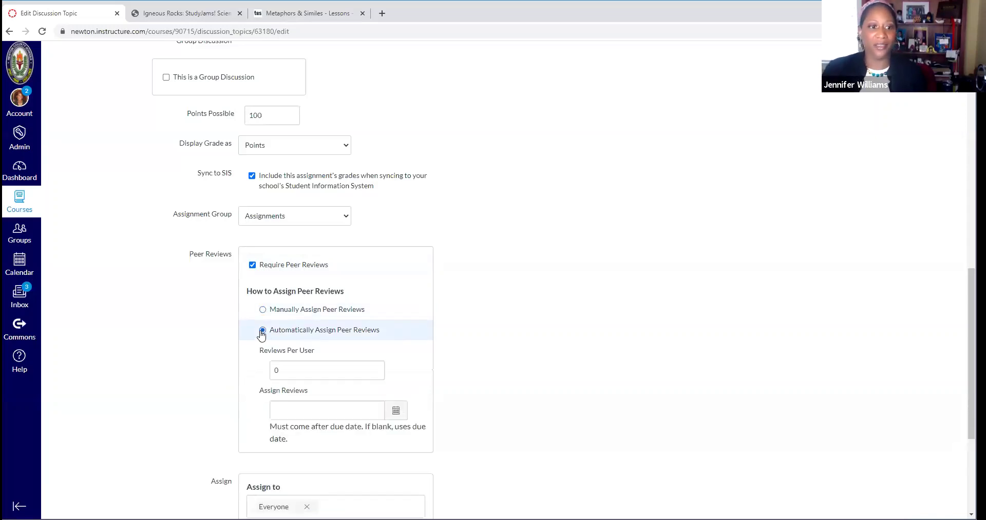
pyautogui.doubleClick(272, 371)
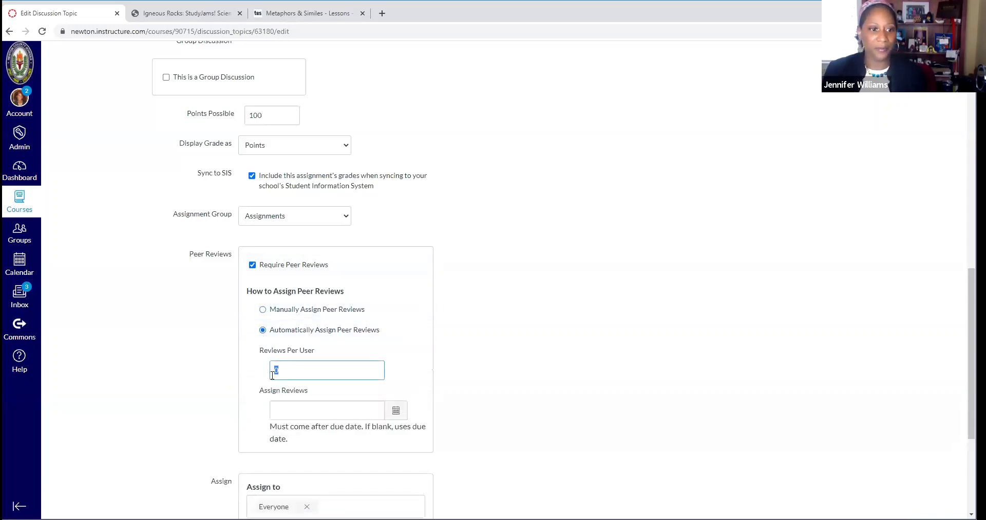
pyautogui.write('2')
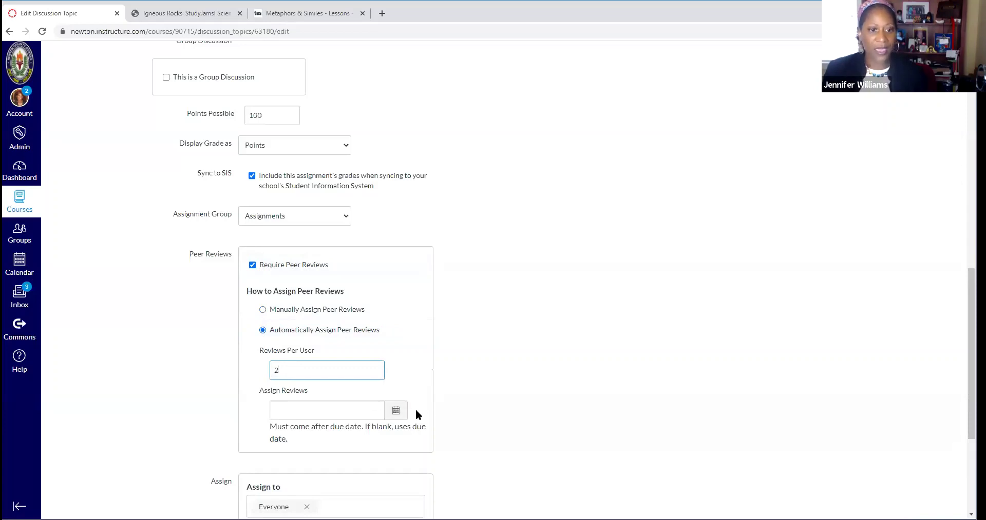
pyautogui.click(395, 410)
pyautogui.click(350, 378)
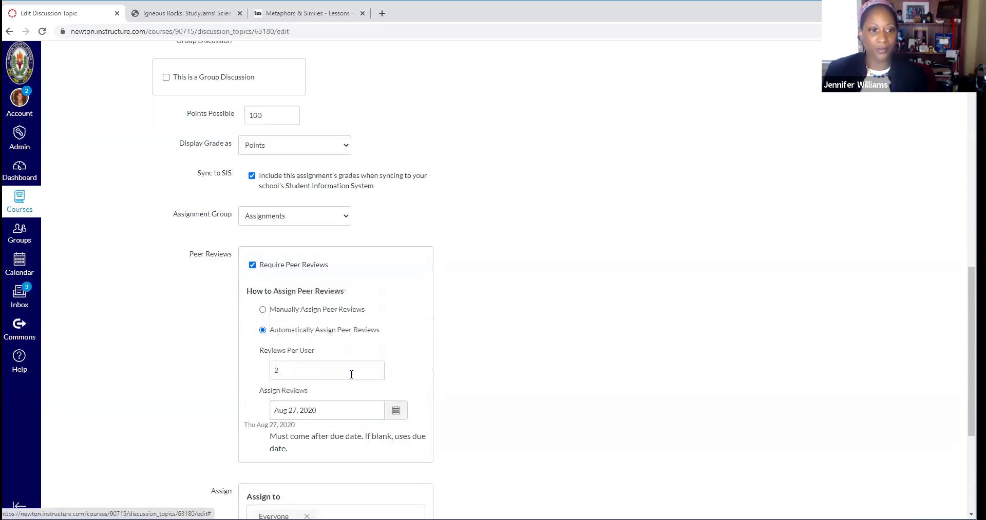
# - Set the due date for everyone to Aug 27, 2020 at 11:59pm and save the discussion without publishing
pyautogui.scroll(-4, 451, 412)
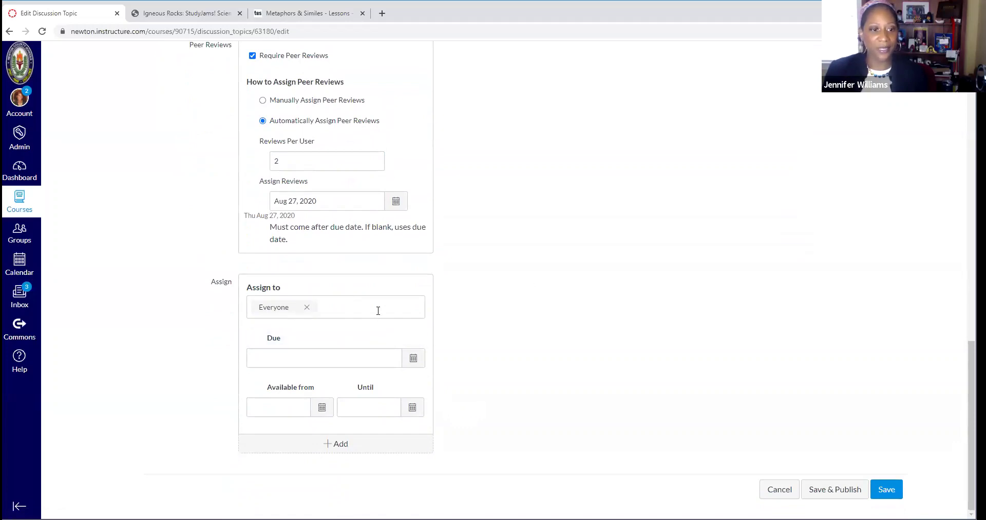
pyautogui.click(413, 359)
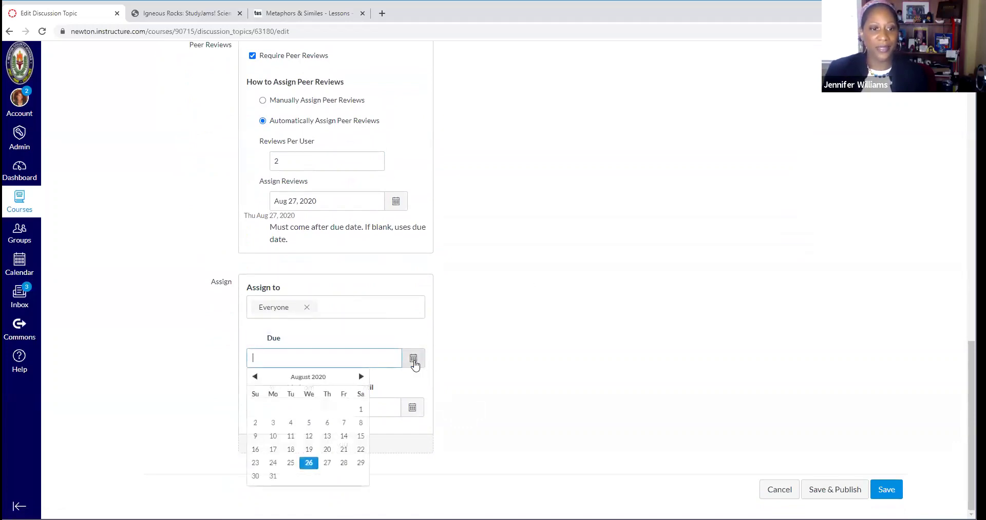
pyautogui.click(327, 464)
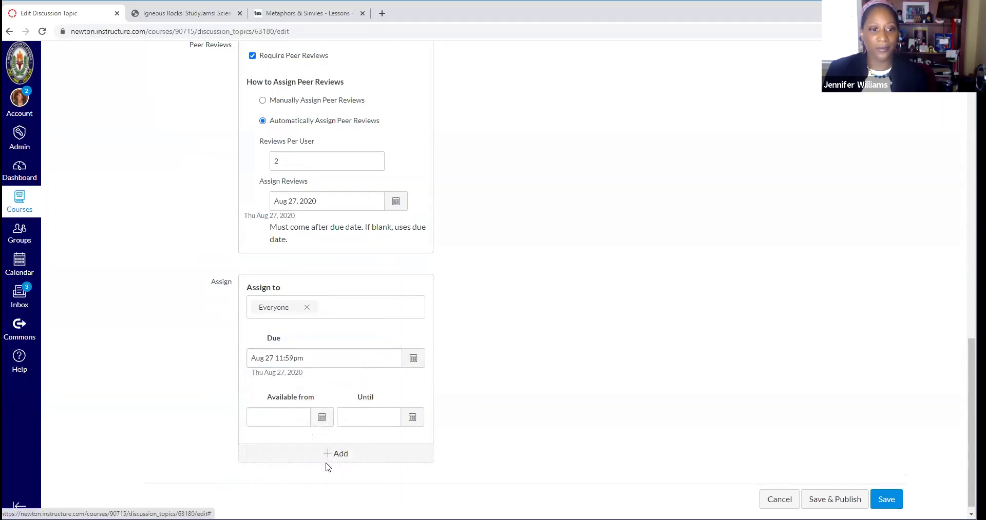
pyautogui.scroll(-1, 485, 363)
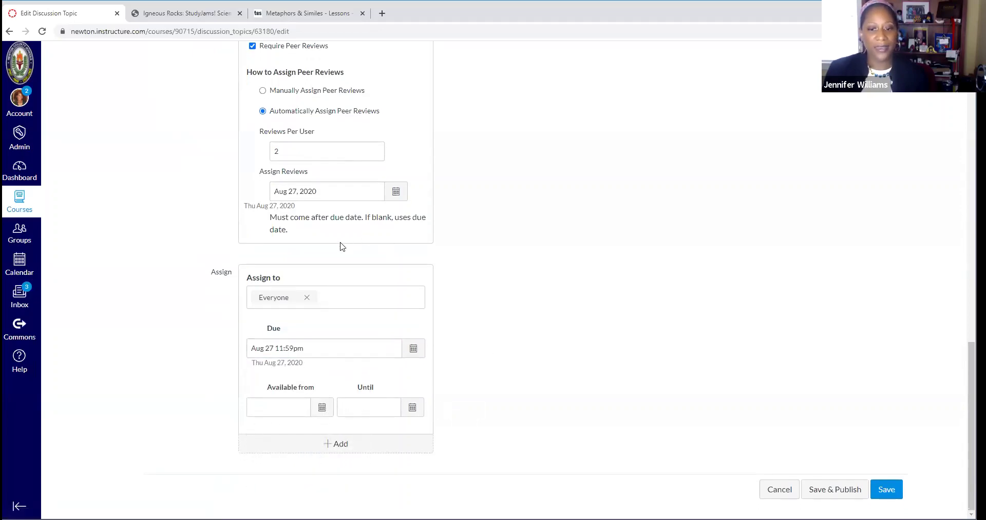
pyautogui.scroll(10, 464, 336)
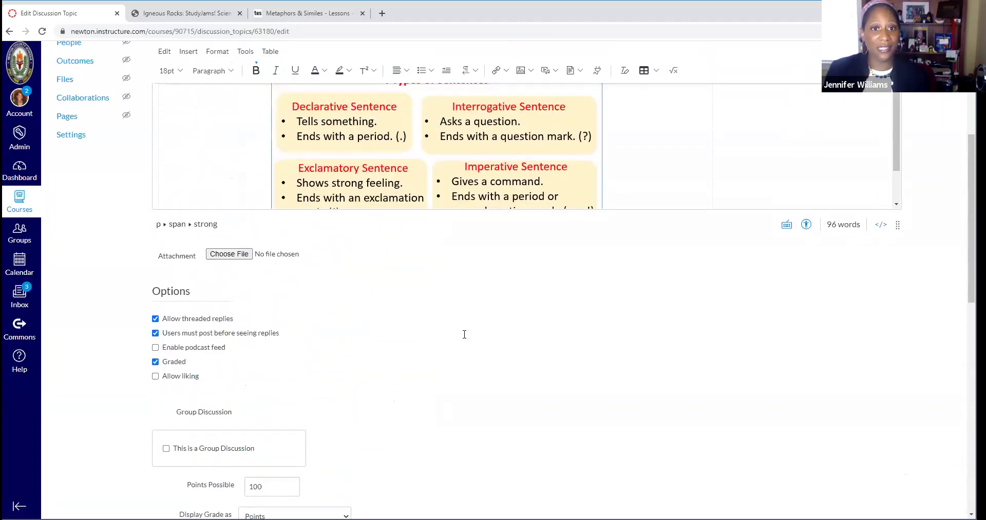
pyautogui.scroll(3, 464, 335)
pyautogui.scroll(-15, 888, 392)
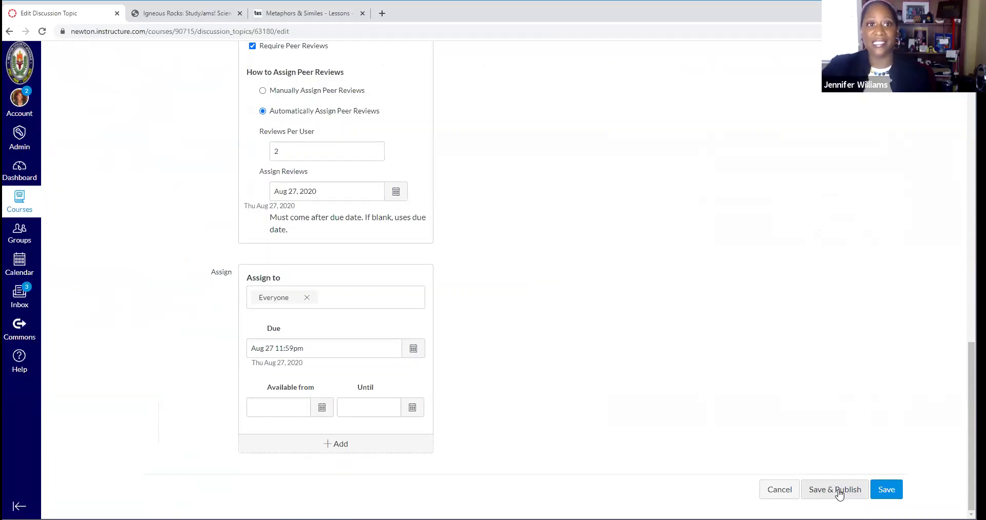
pyautogui.click(895, 492)
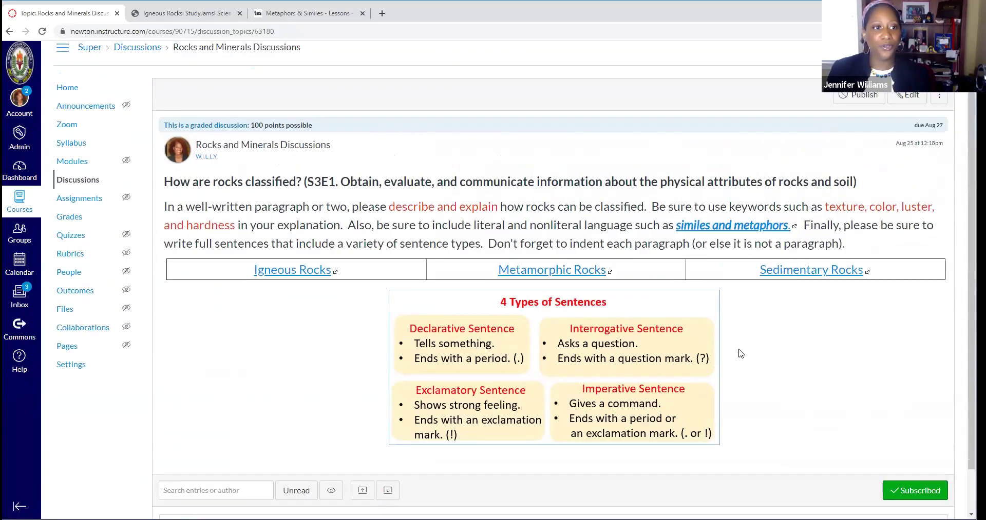
# - Return to the course's discussion list and publish Rocks and Minerals Discussions, toggling it to unpublished and back once
pyautogui.scroll(-1, 606, 354)
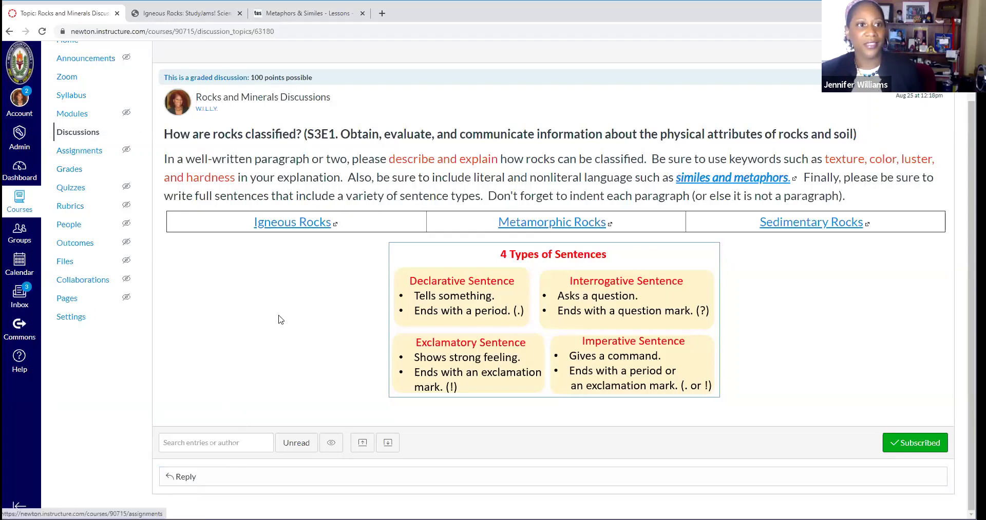
pyautogui.scroll(2, 180, 256)
pyautogui.click(81, 193)
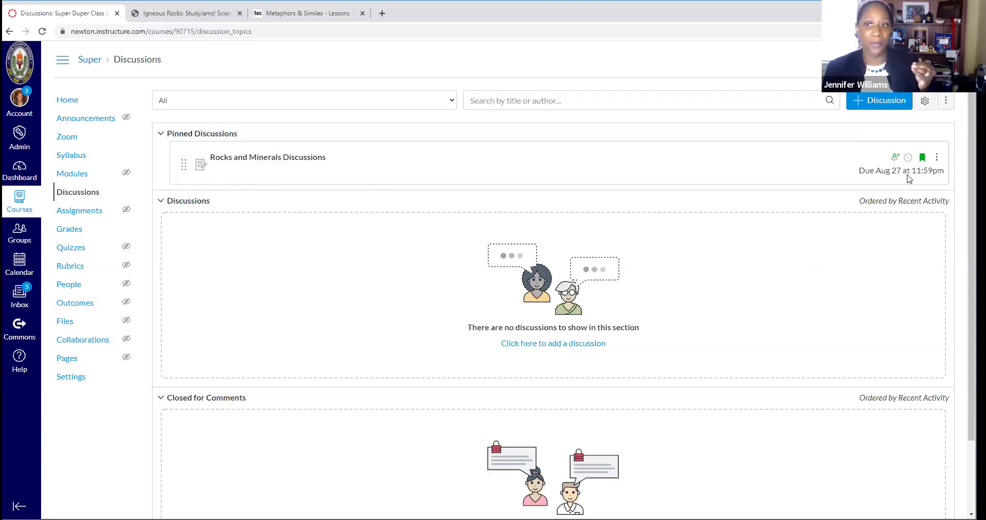
pyautogui.click(908, 158)
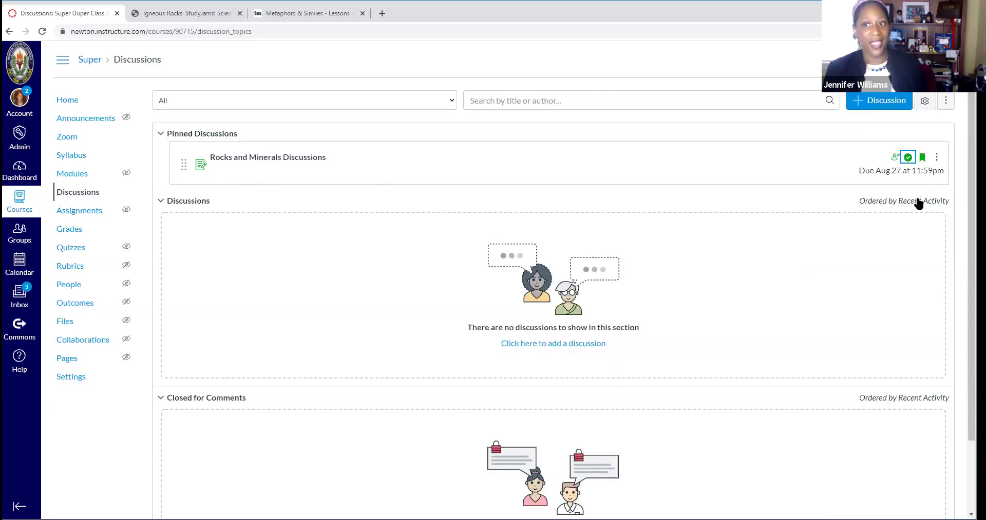
pyautogui.click(908, 158)
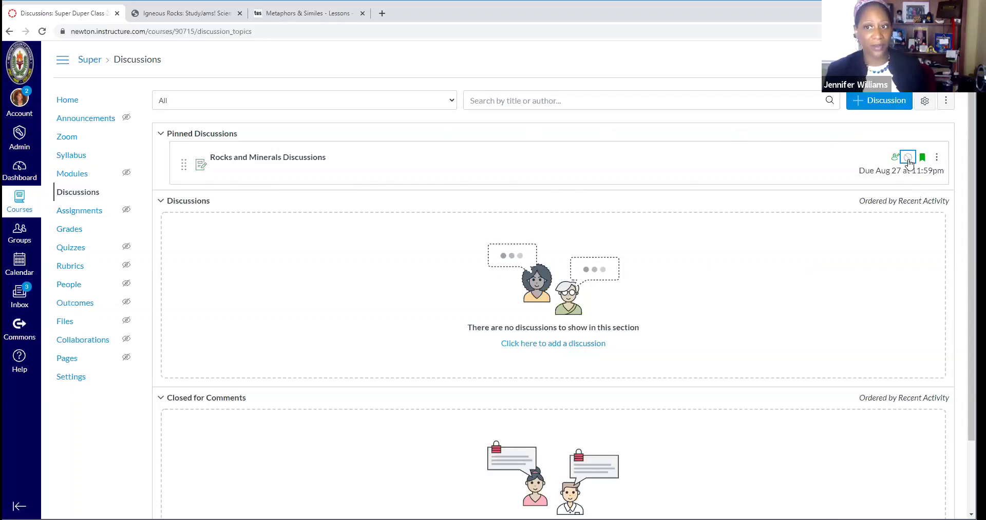
pyautogui.click(908, 157)
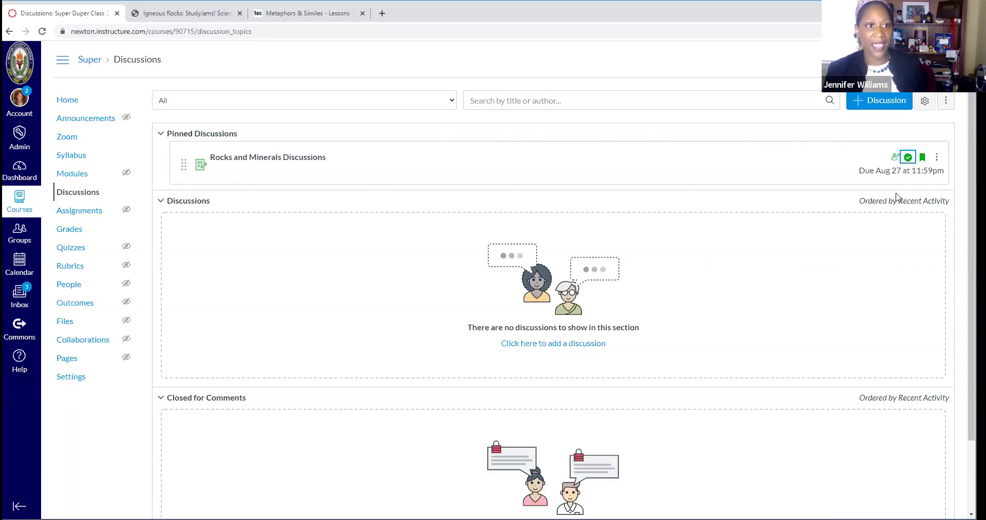
# - Edit the course home page and shorten Monday's Science entry to "Rocks Discussion"
pyautogui.click(65, 103)
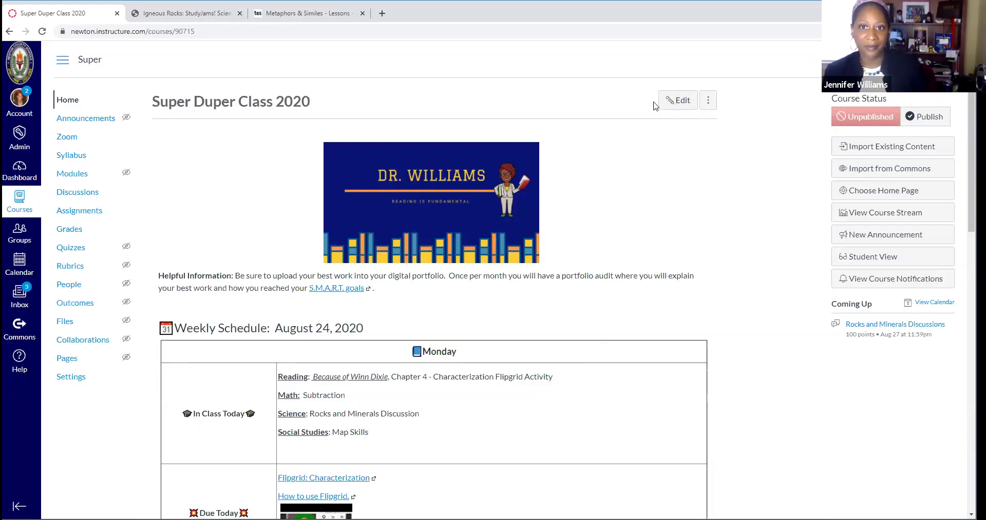
pyautogui.click(683, 101)
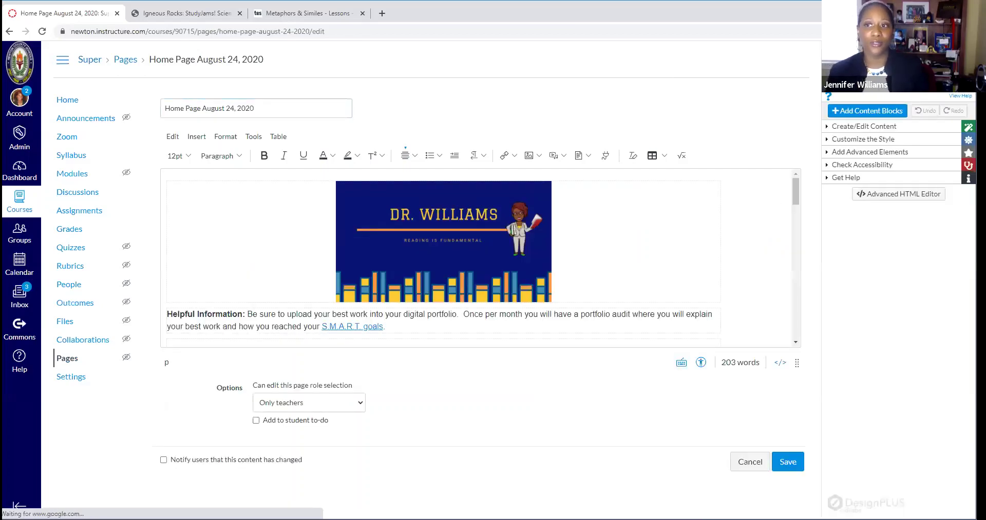
pyautogui.scroll(-5, 537, 248)
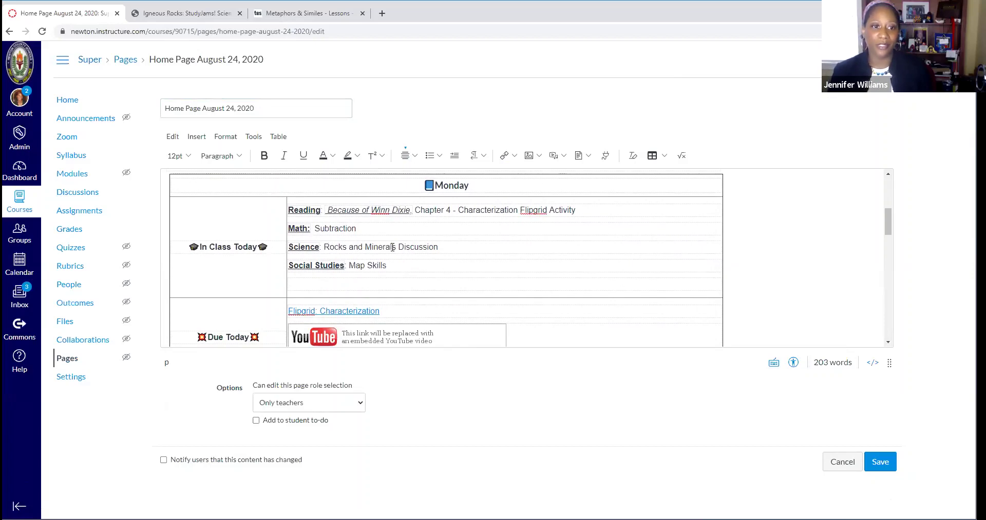
pyautogui.moveTo(396, 245); pyautogui.dragTo(350, 246)
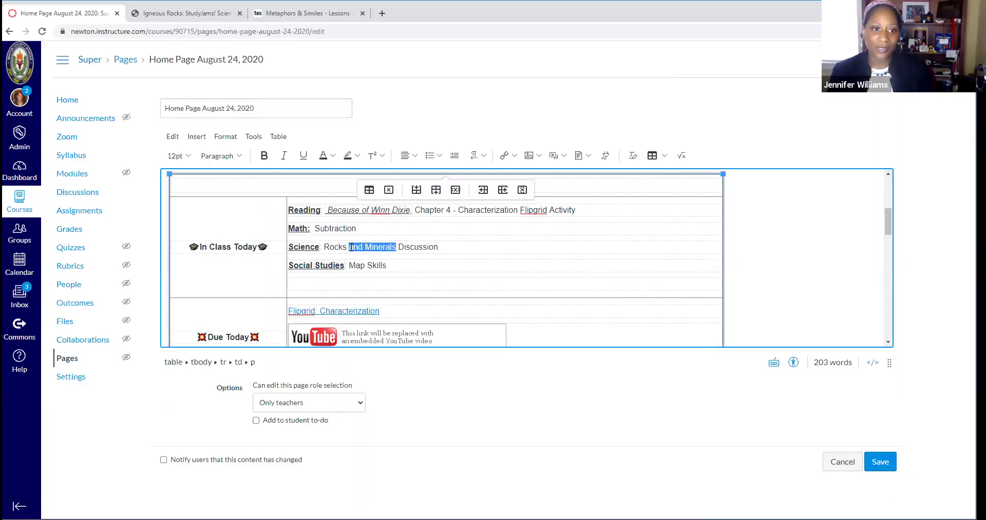
pyautogui.press('BackSpace')
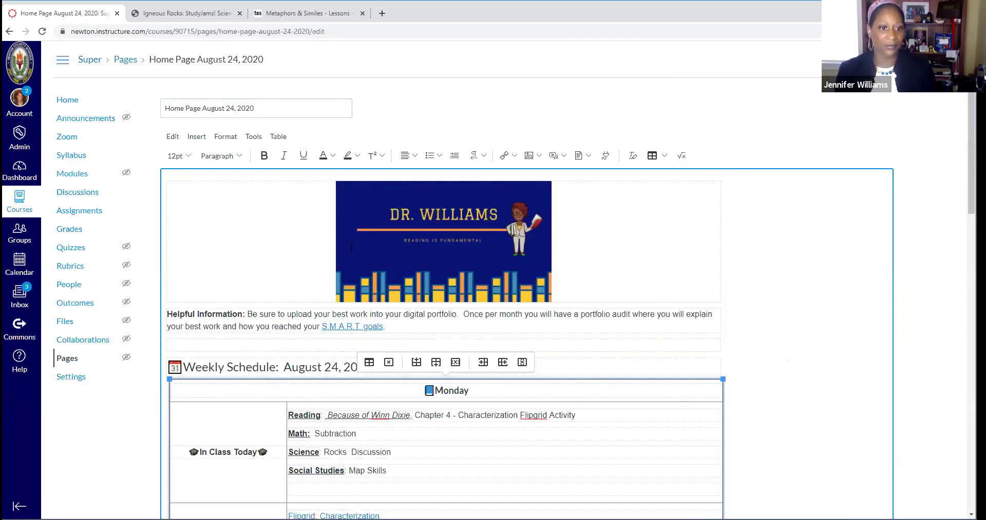
pyautogui.press('Delete')
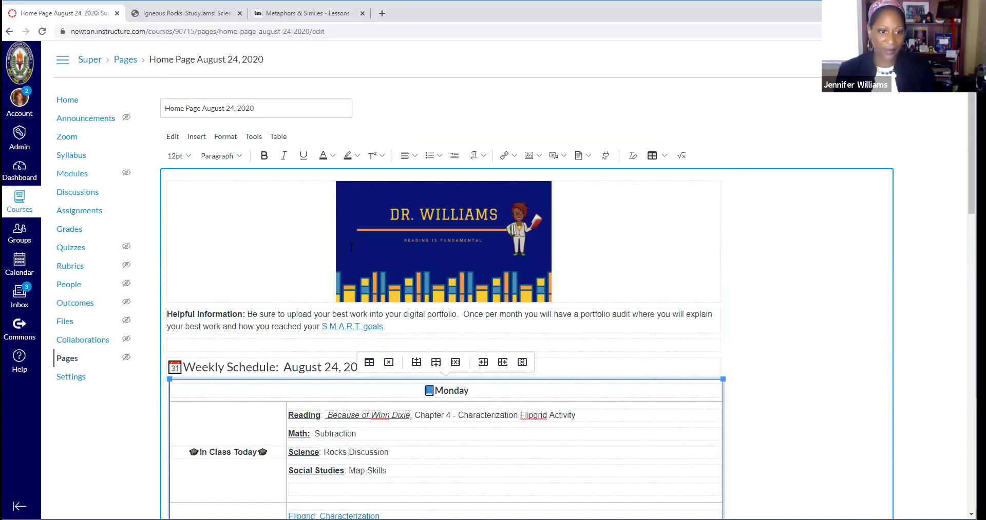
# - Link Monday's "Rocks Discussion" text to the course discussion Rocks and Minerals Discussions
pyautogui.scroll(-4, 368, 393)
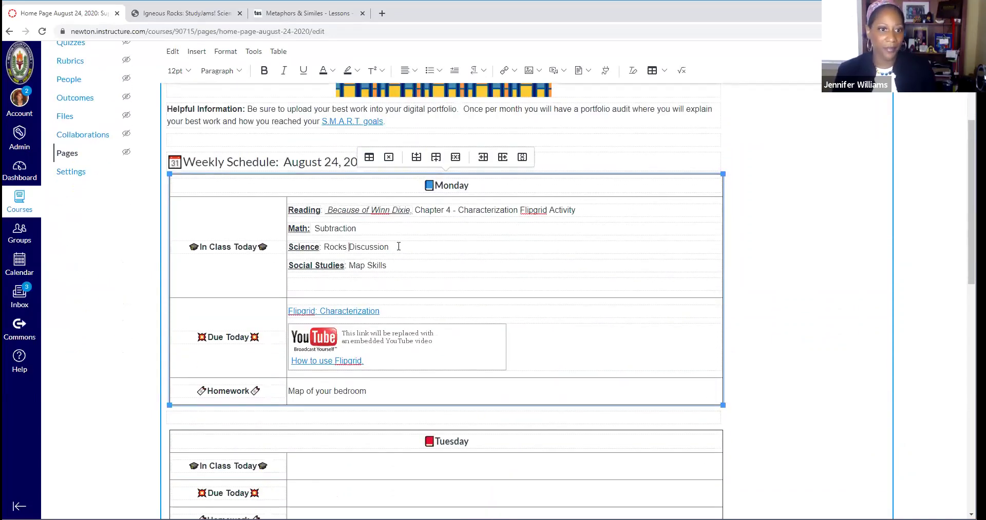
pyautogui.moveTo(398, 247); pyautogui.dragTo(325, 246)
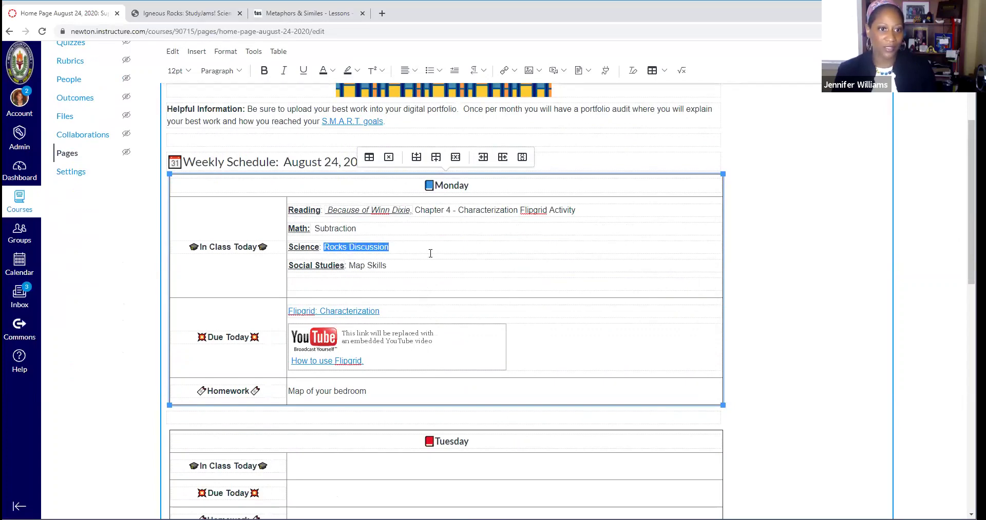
pyautogui.scroll(2, 561, 290)
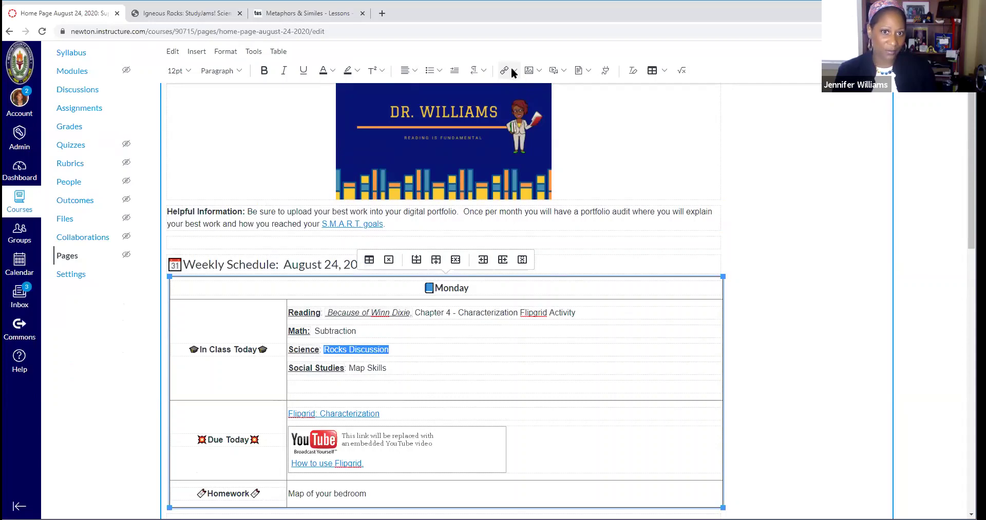
pyautogui.click(514, 71)
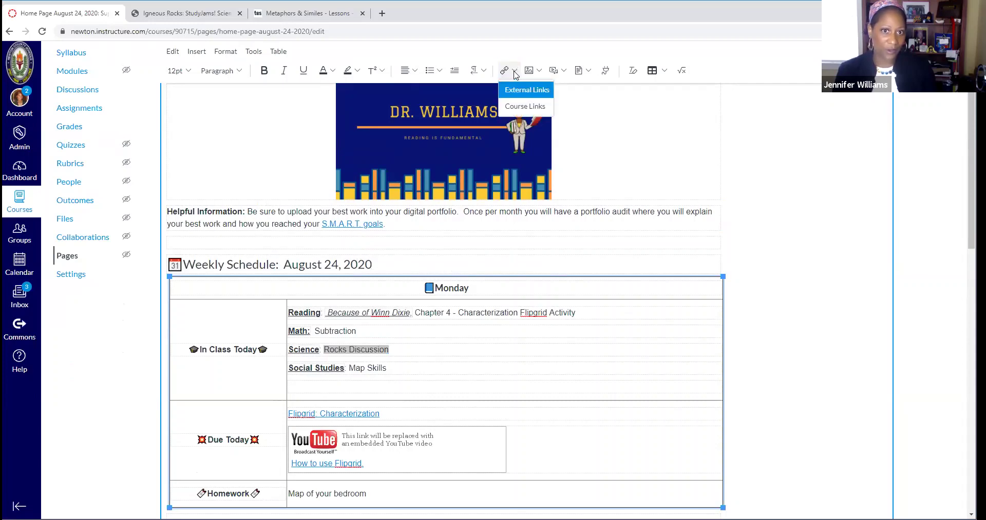
pyautogui.click(524, 107)
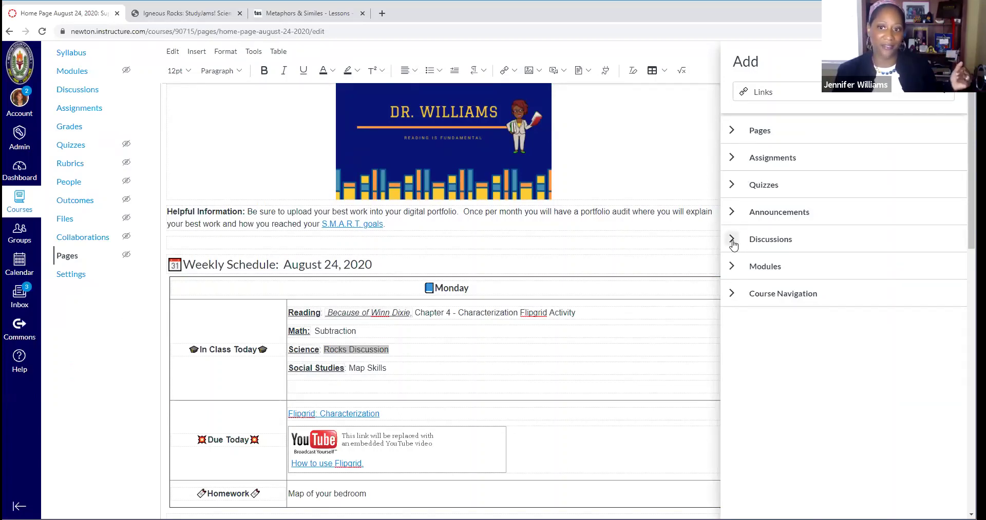
pyautogui.click(732, 241)
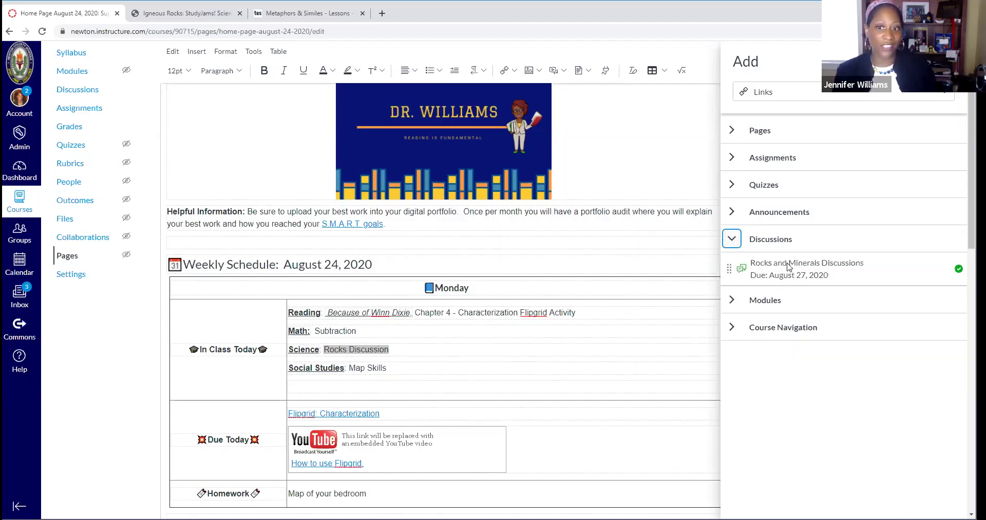
pyautogui.click(788, 267)
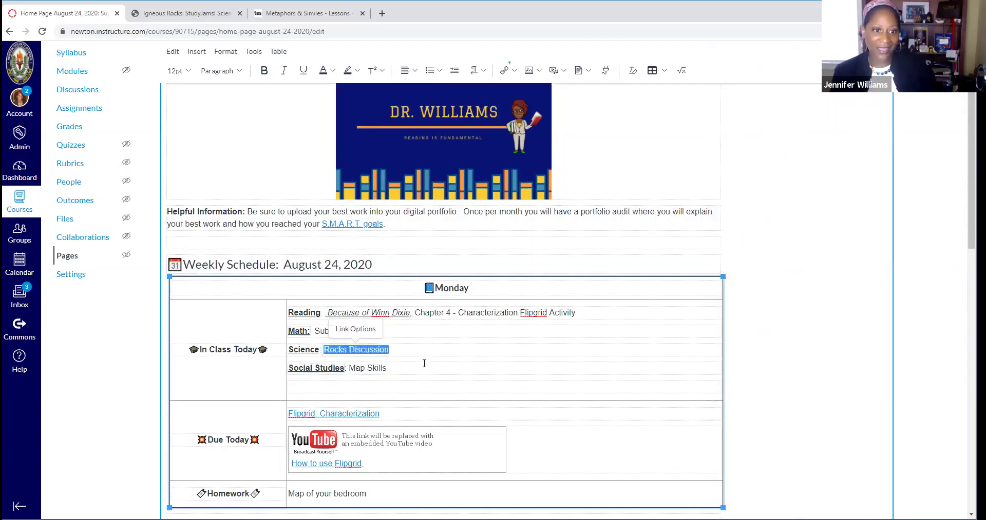
pyautogui.click(516, 376)
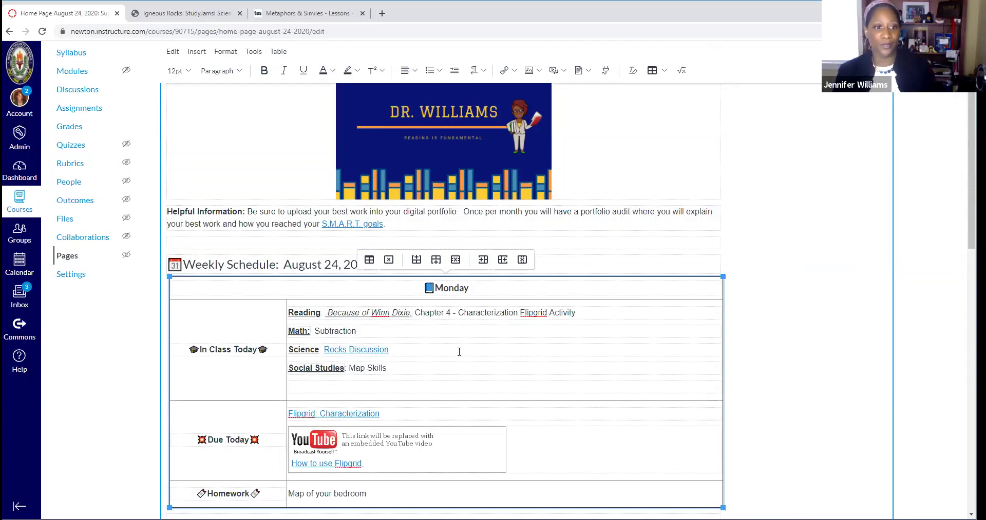
# - Save the home page and follow its Rocks Discussion link to test it
pyautogui.scroll(-15, 813, 265)
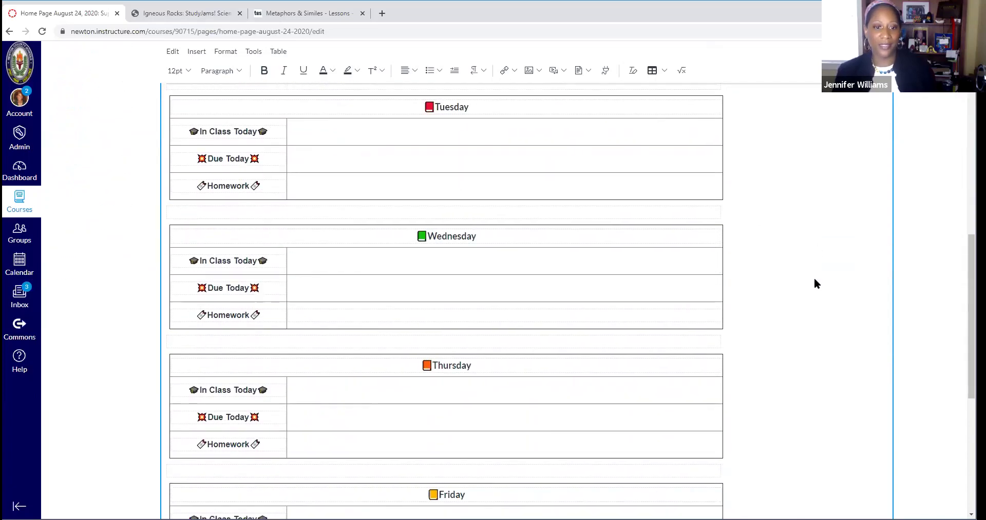
pyautogui.click(888, 498)
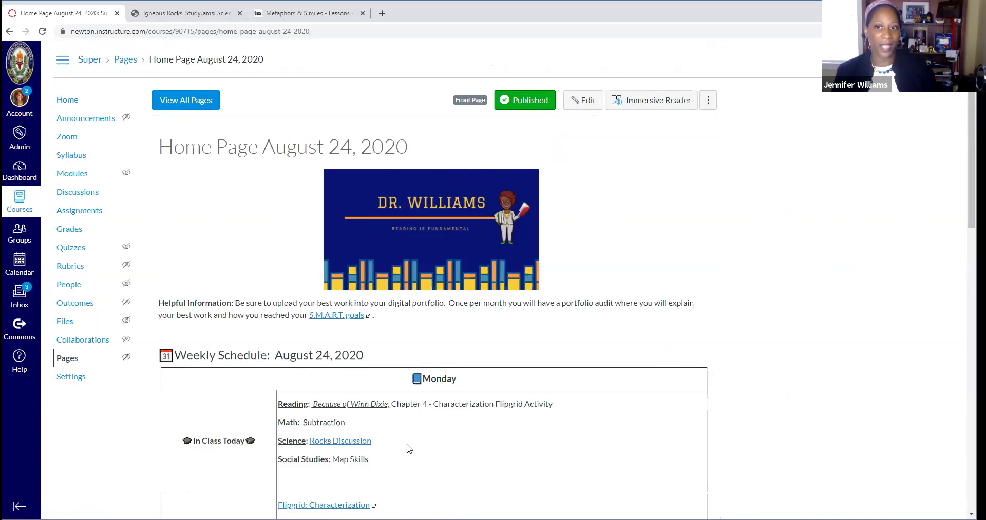
pyautogui.click(343, 443)
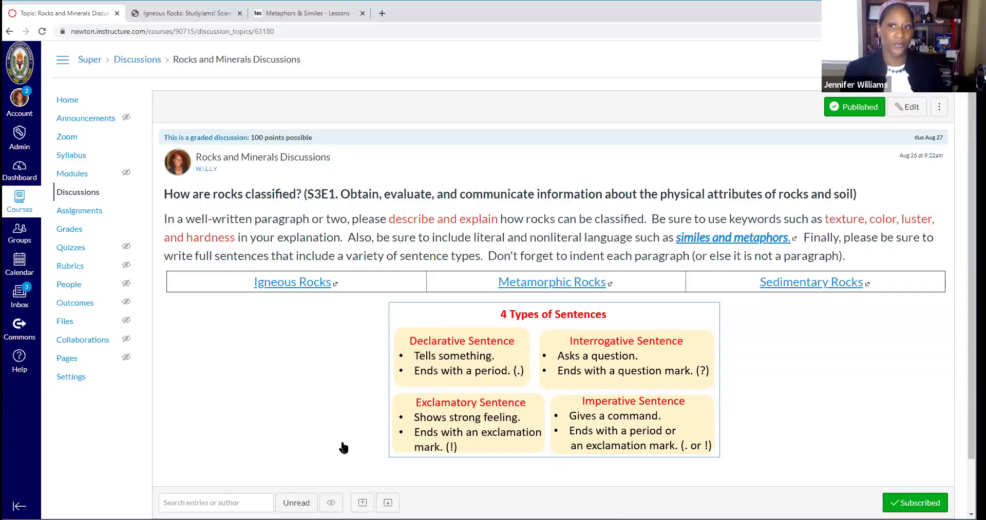
# - Unpublish Rocks and Minerals Discussions in the course's discussion list and publish it again
pyautogui.click(64, 195)
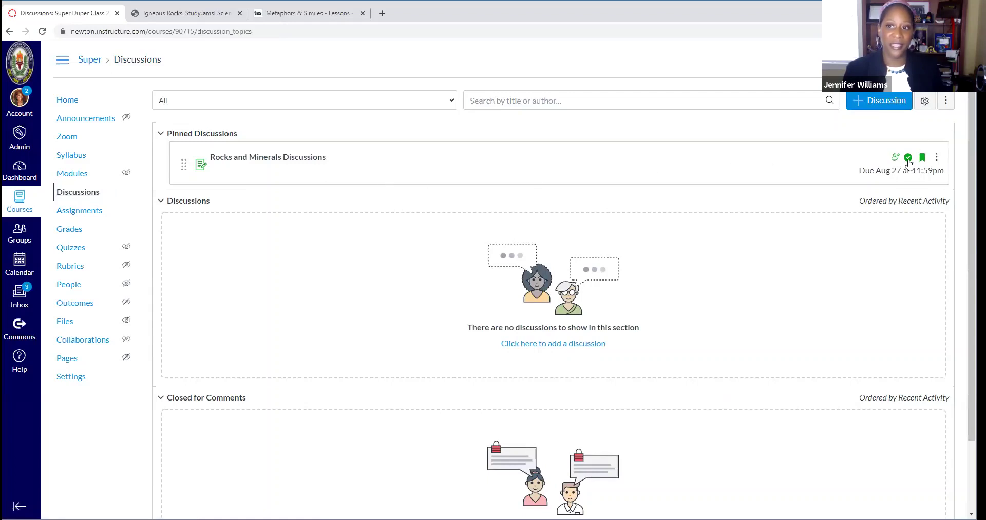
pyautogui.click(908, 158)
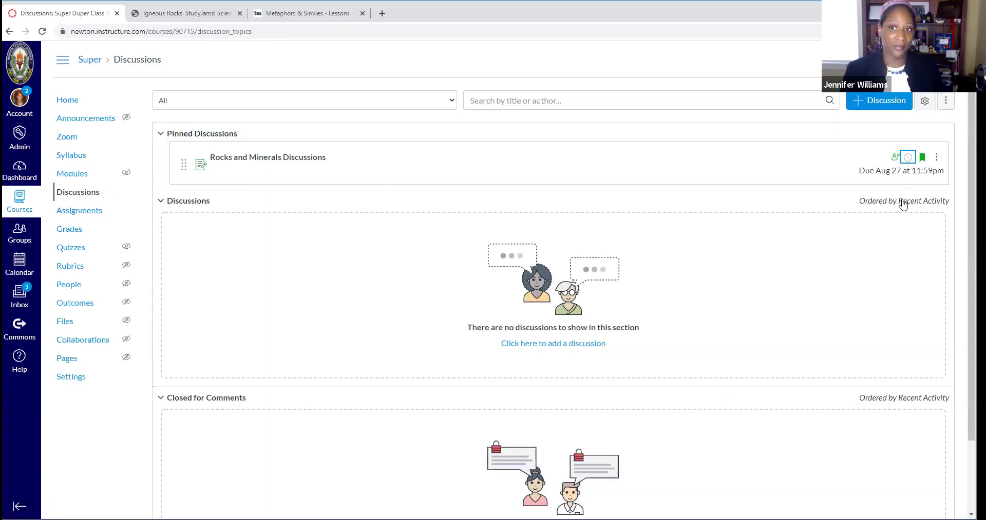
pyautogui.click(906, 159)
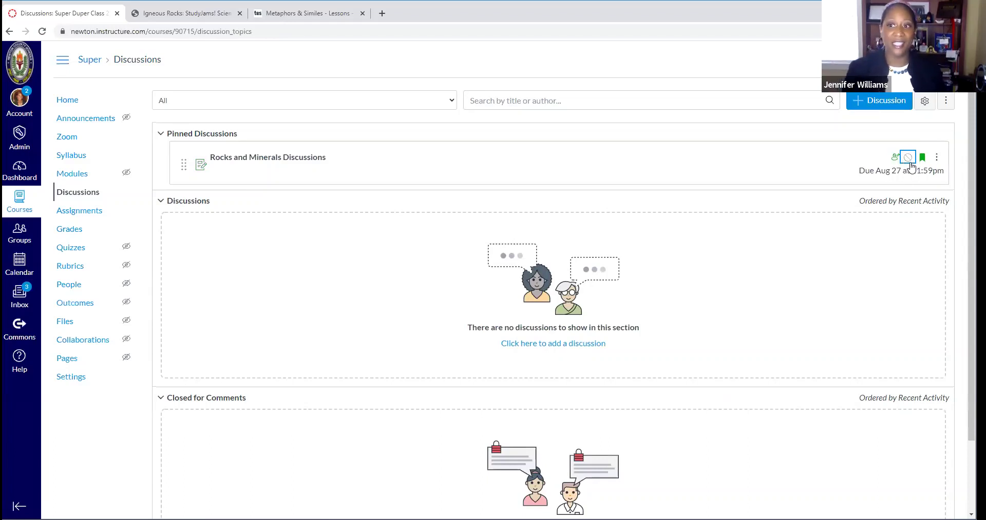
pyautogui.click(908, 162)
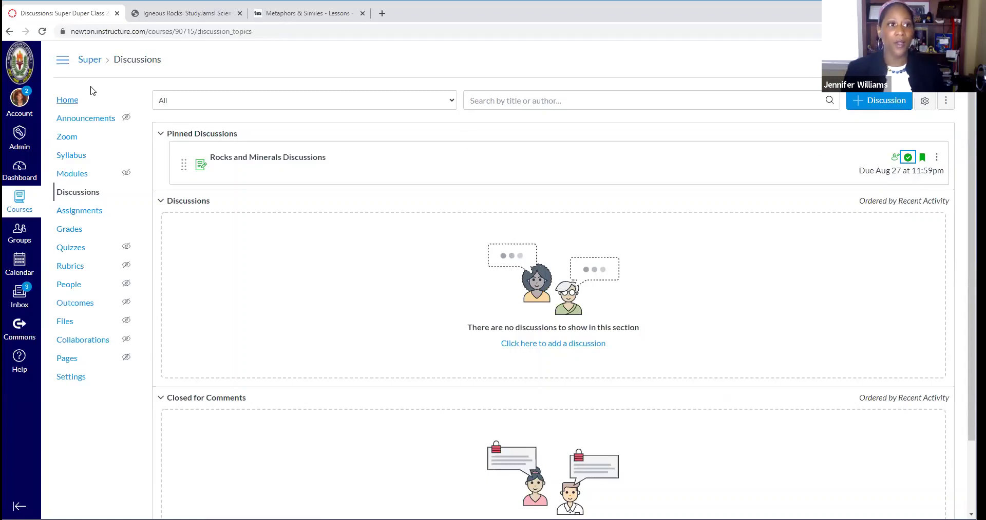
# - Reopen the course home page for editing, enlarge the content editor and bring up the link options for "Rocks Discussion"
pyautogui.click(68, 103)
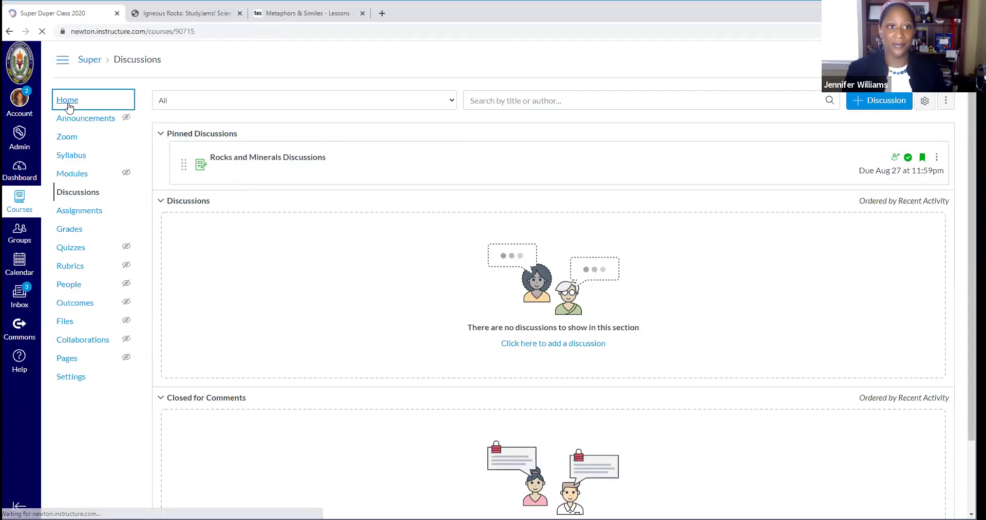
pyautogui.scroll(-3, 529, 220)
pyautogui.scroll(2, 529, 220)
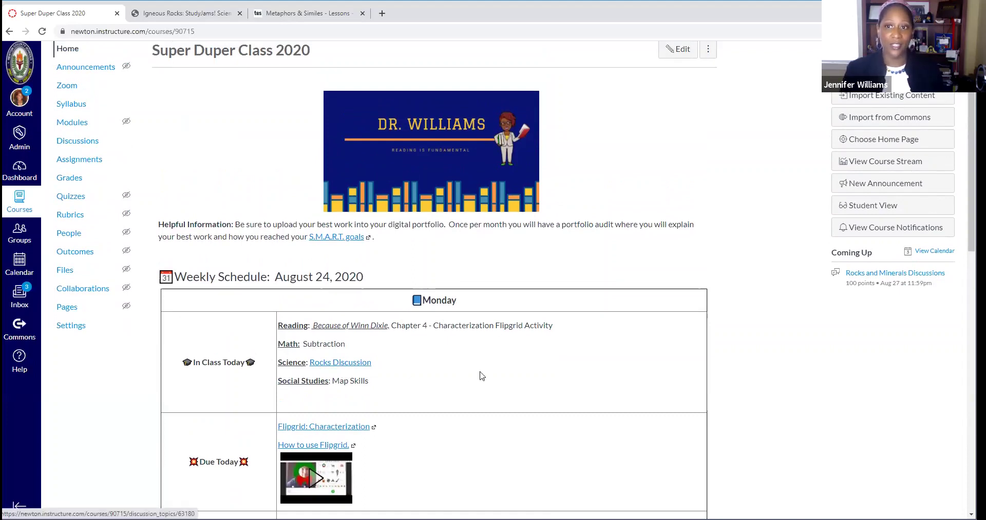
pyautogui.scroll(1, 481, 377)
pyautogui.click(678, 100)
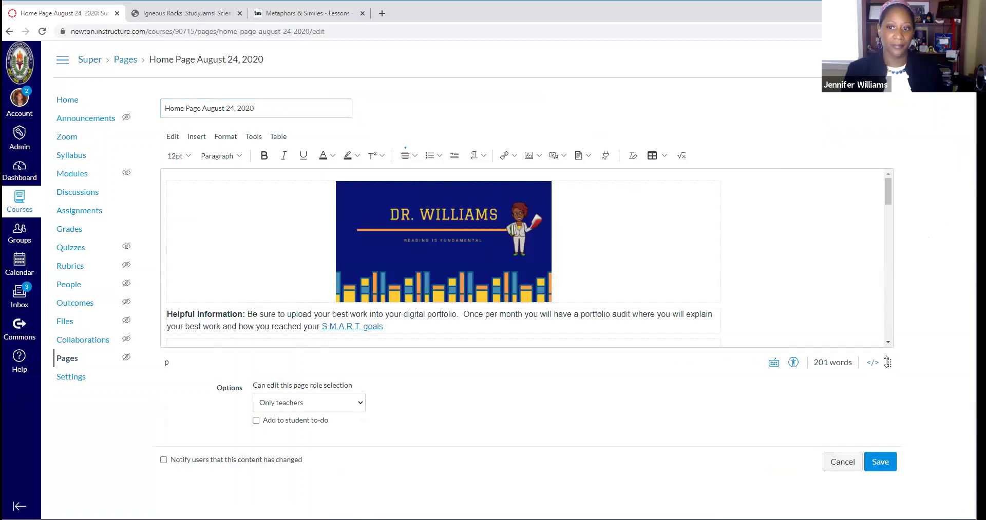
pyautogui.moveTo(887, 362); pyautogui.dragTo(897, 486)
pyautogui.scroll(-2, 897, 485)
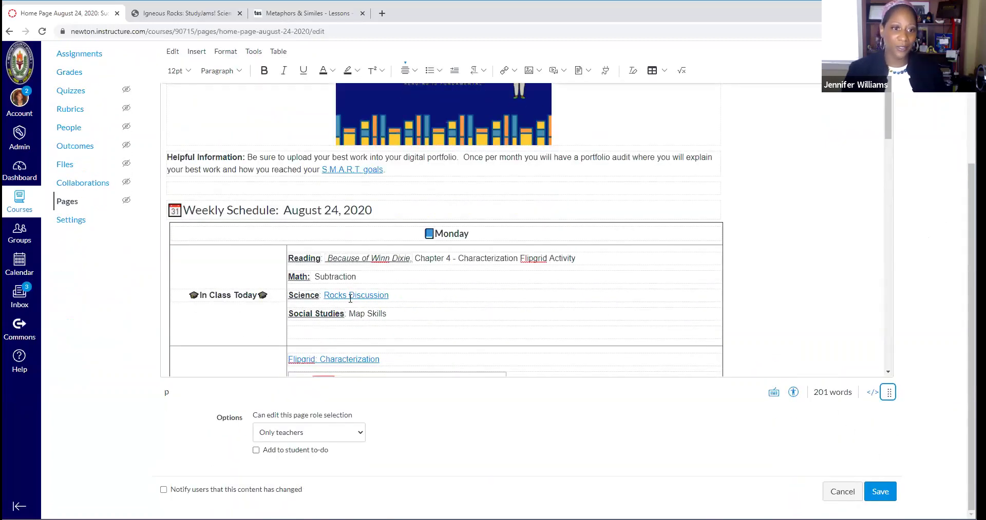
pyautogui.click(386, 296)
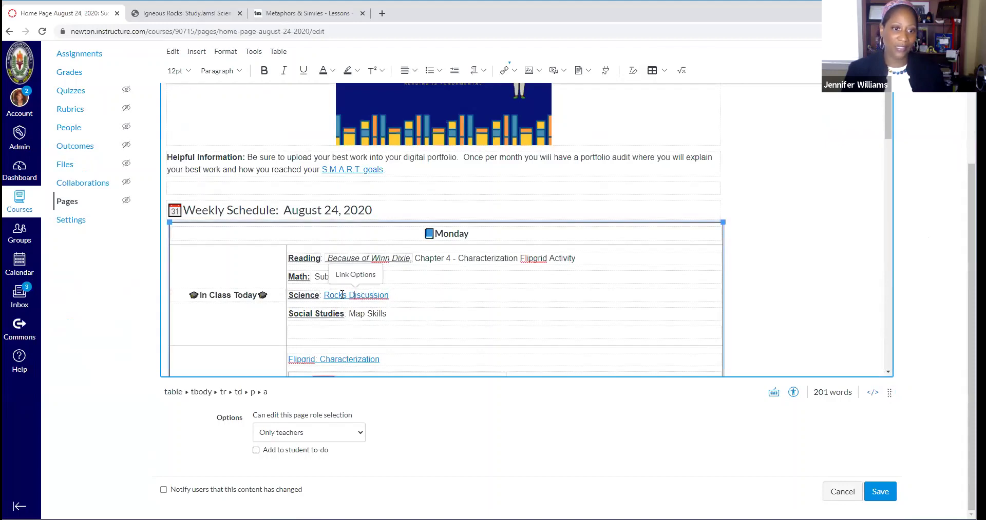
pyautogui.moveTo(324, 295); pyautogui.dragTo(419, 285)
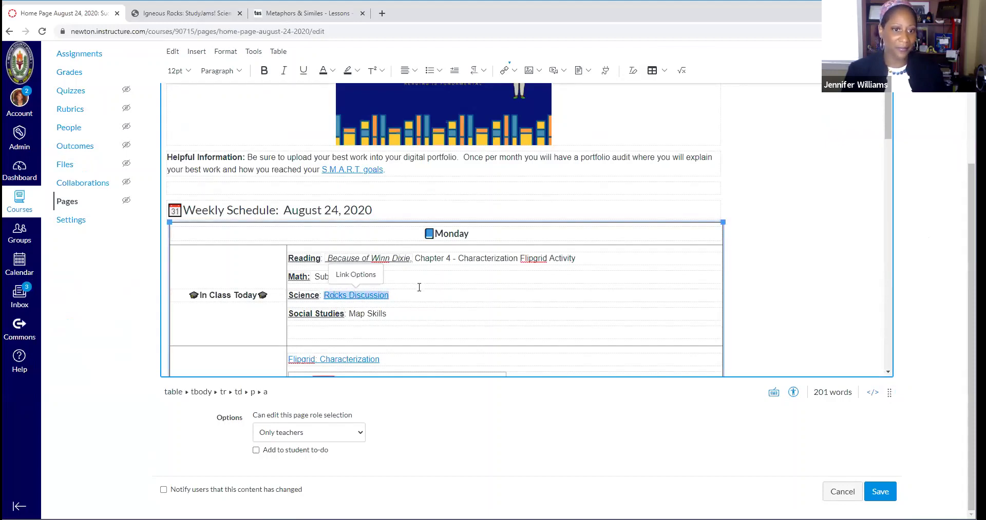
pyautogui.click(508, 73)
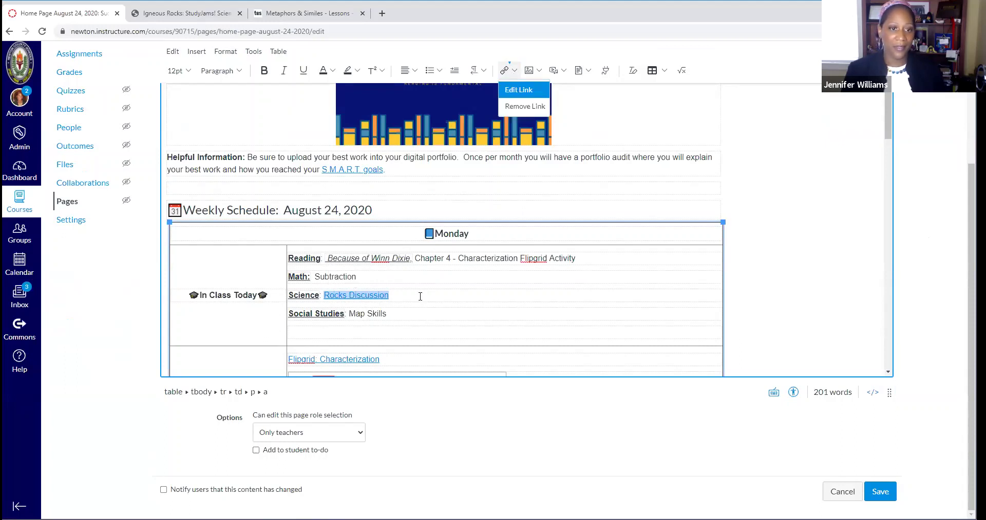
# - Link Monday's Math entry "Subtraction" to the course discussion Rocks and Minerals Discussions
pyautogui.click(366, 278)
pyautogui.moveTo(364, 276); pyautogui.dragTo(315, 282)
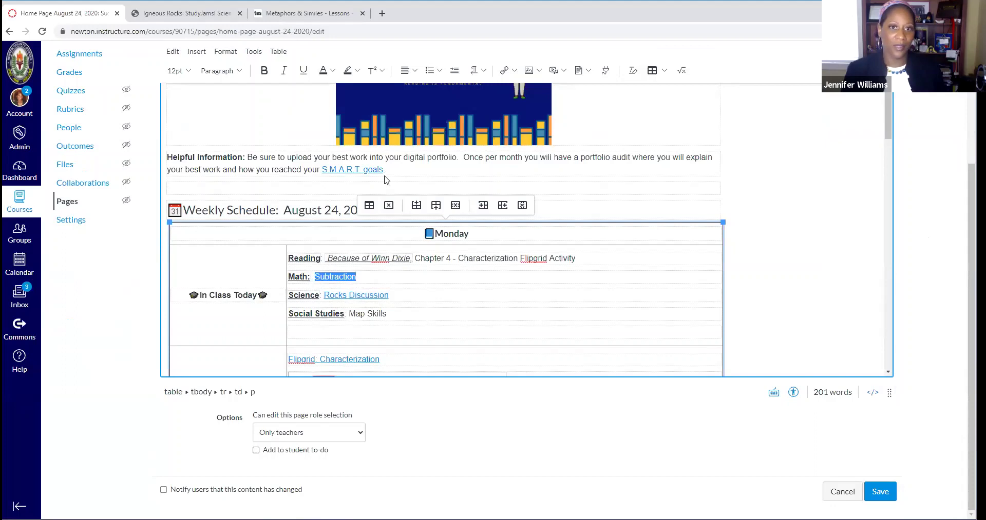
pyautogui.click(512, 71)
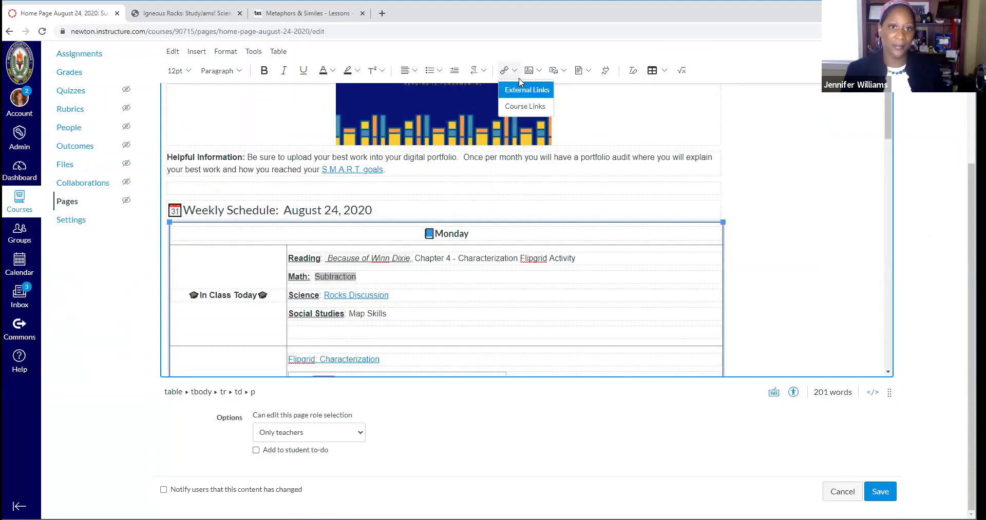
pyautogui.click(536, 108)
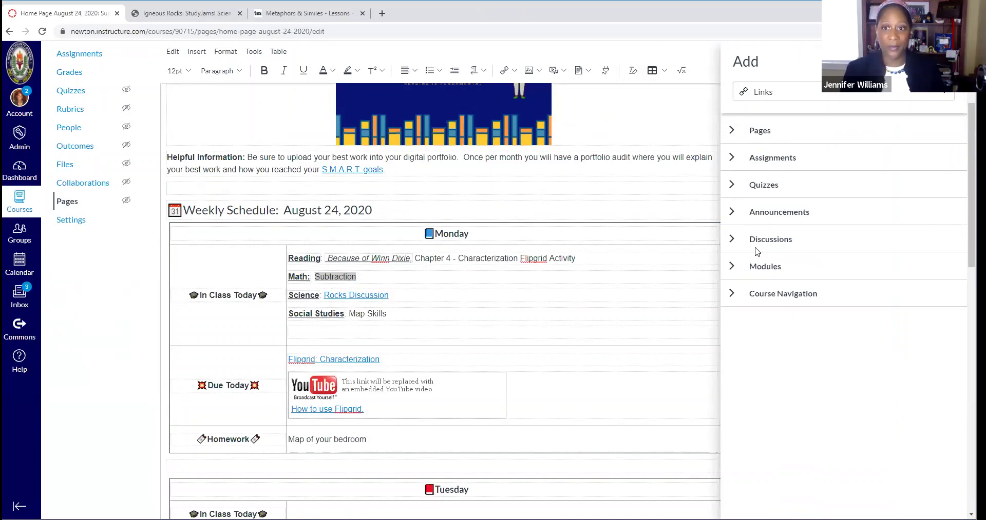
pyautogui.click(731, 238)
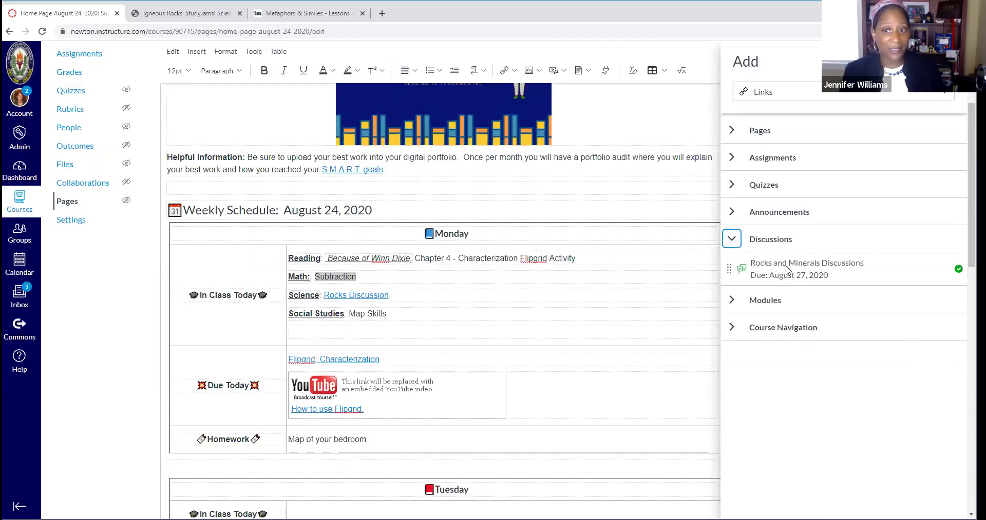
pyautogui.click(786, 269)
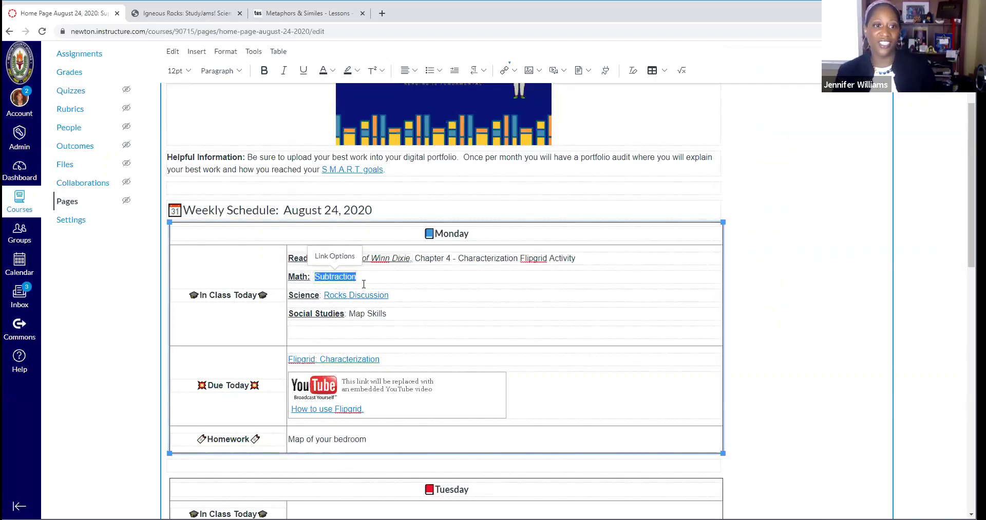
pyautogui.click(548, 333)
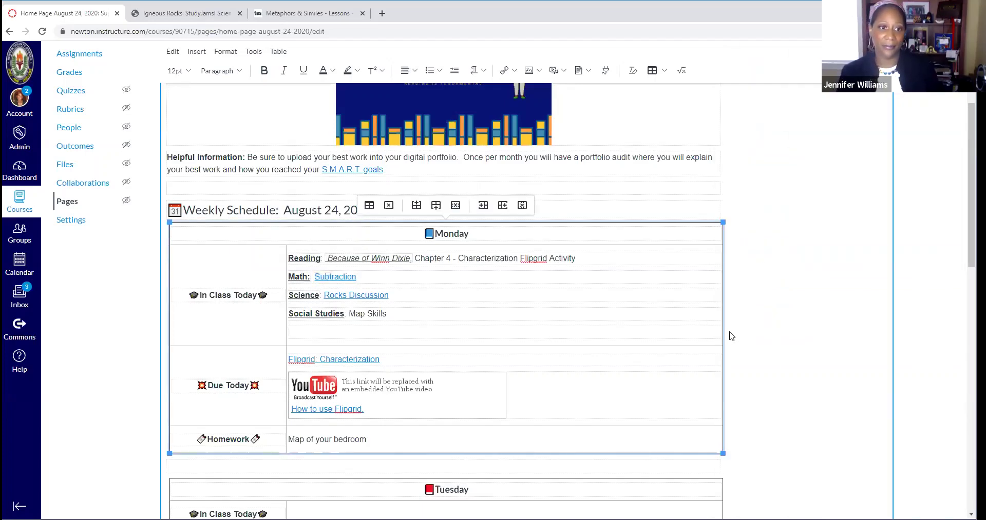